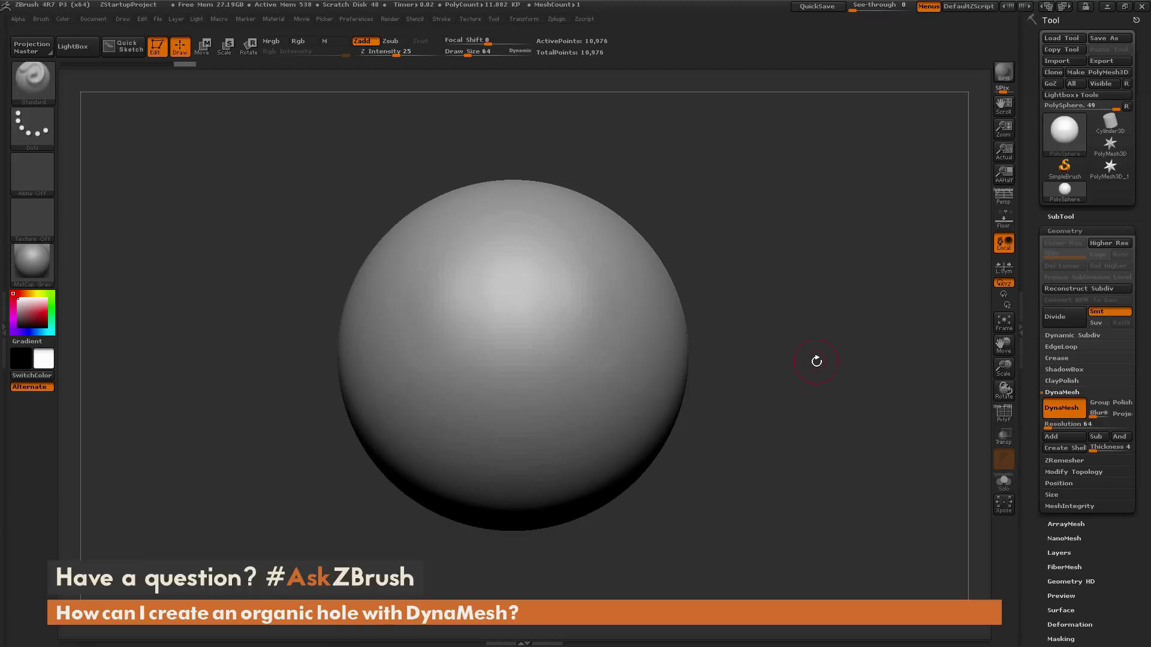
Carve symmetrical hollows into both sides of the sphere using the ClayBuildup brush at draw size 201
{"action": "mouse_move", "coordinate": [816, 361]}
{"action": "left_mouse_down"}
{"action": "mouse_move", "coordinate": [726, 327]}
{"action": "mouse_move", "coordinate": [818, 365]}
{"action": "left_mouse_up"}
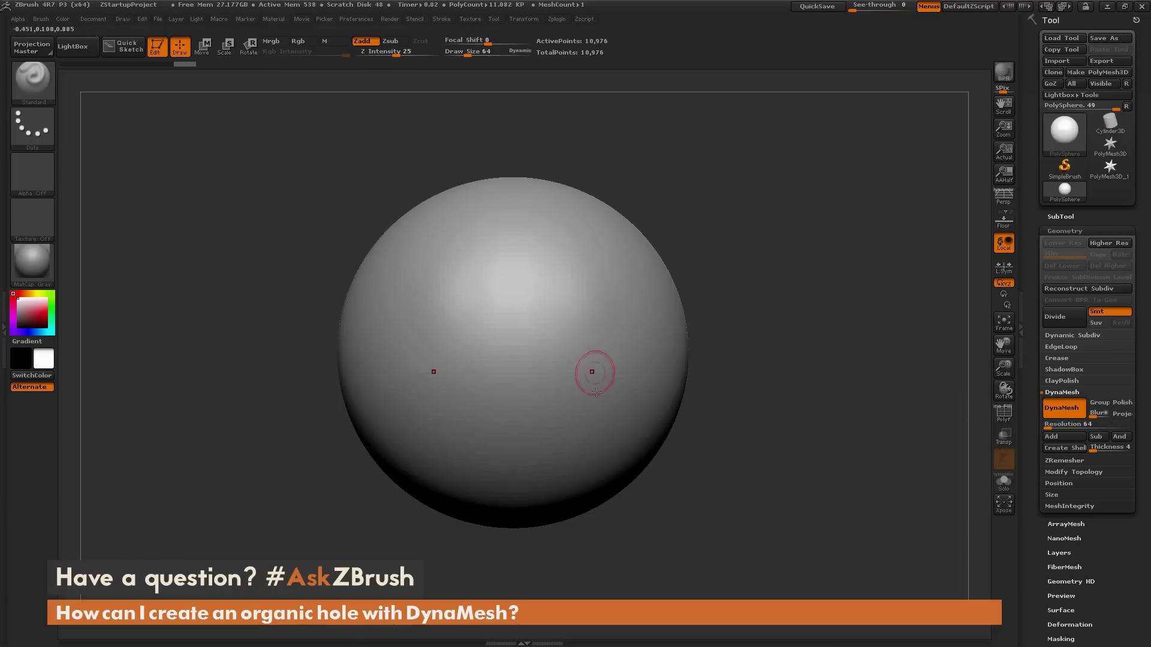
{"action": "key", "text": "b"}
{"action": "key", "text": "c"}
{"action": "key", "text": "b"}
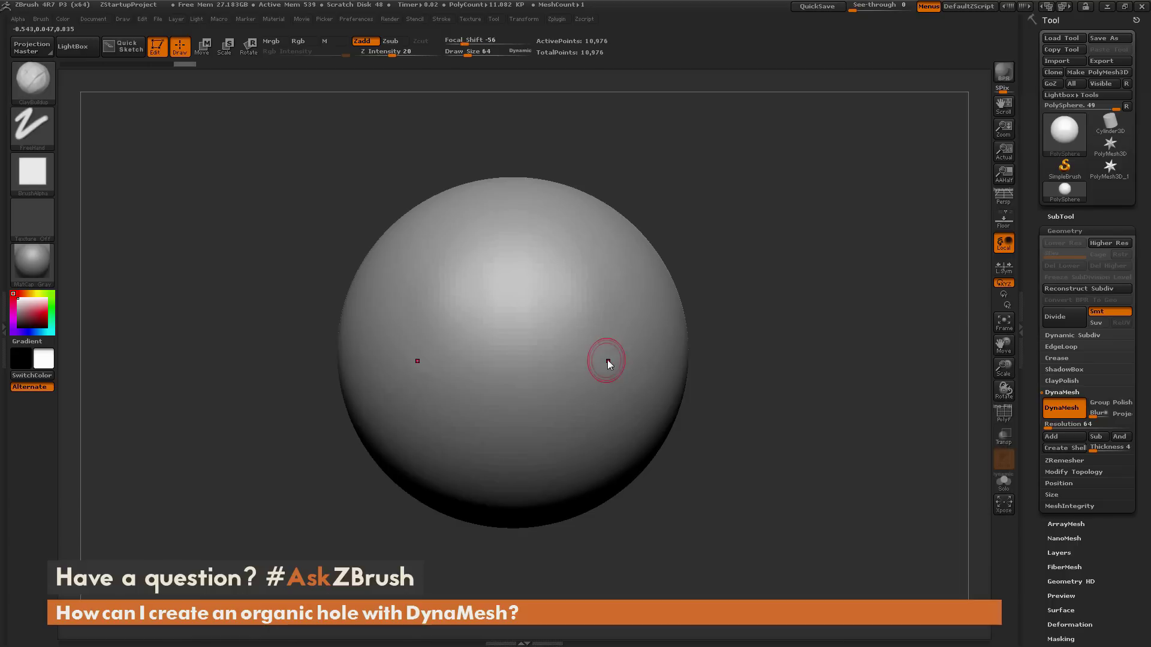
{"action": "key", "text": "space"}
{"action": "left_click_drag", "start_coordinate": [605, 322], "coordinate": [622, 322]}
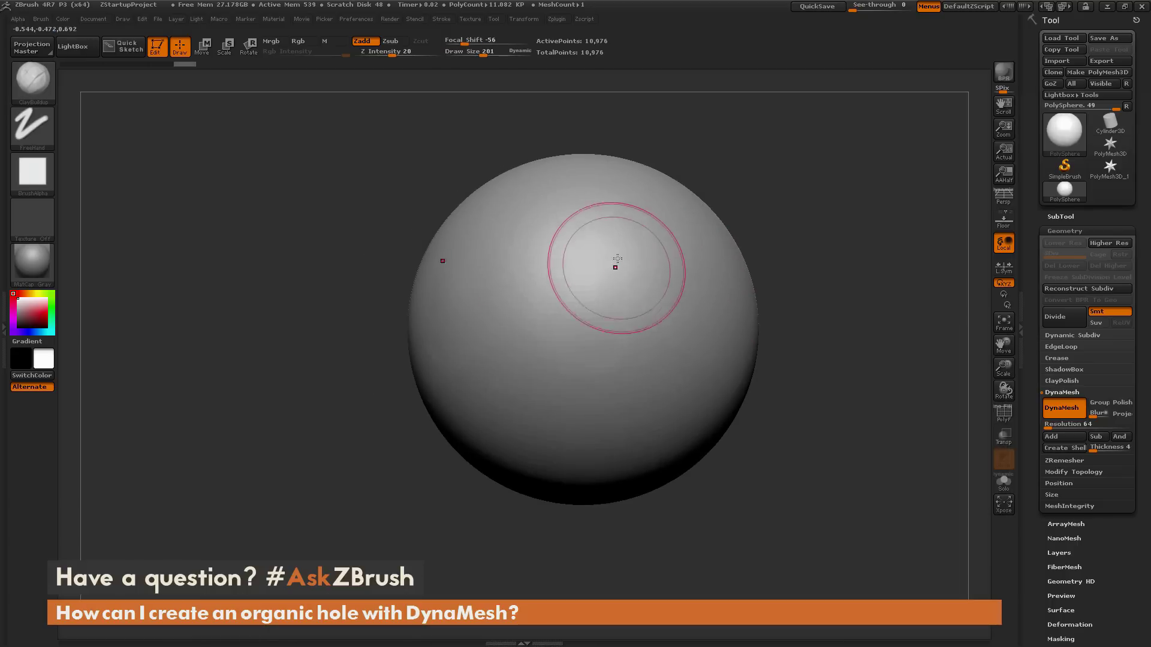
{"action": "mouse_move", "coordinate": [606, 259]}
{"action": "left_mouse_down"}
{"action": "mouse_move", "coordinate": [605, 411]}
{"action": "mouse_move", "coordinate": [648, 413]}
{"action": "mouse_move", "coordinate": [666, 249]}
{"action": "mouse_move", "coordinate": [587, 317]}
{"action": "mouse_move", "coordinate": [599, 456]}
{"action": "mouse_move", "coordinate": [635, 252]}
{"action": "mouse_move", "coordinate": [659, 359]}
{"action": "mouse_move", "coordinate": [616, 220]}
{"action": "mouse_move", "coordinate": [659, 468]}
{"action": "mouse_move", "coordinate": [629, 252]}
{"action": "mouse_move", "coordinate": [573, 366]}
{"action": "mouse_move", "coordinate": [659, 251]}
{"action": "mouse_move", "coordinate": [625, 282]}
{"action": "left_mouse_up"}
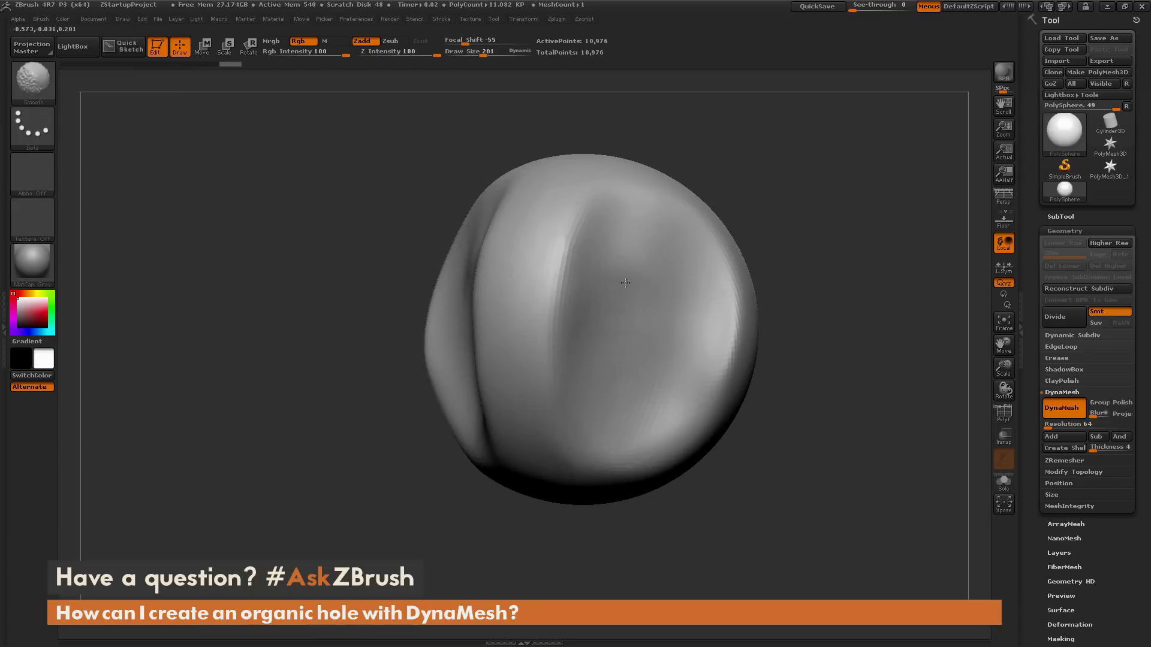
Deepen the two side hollows and smooth their surfaces and rims
{"action": "left_click_drag", "start_coordinate": [590, 395], "coordinate": [659, 437], "text": "shift"}
{"action": "left_click_drag", "start_coordinate": [801, 210], "coordinate": [743, 213]}
{"action": "mouse_move", "coordinate": [606, 233]}
{"action": "left_mouse_down", "text": "alt"}
{"action": "mouse_move", "coordinate": [614, 423]}
{"action": "mouse_move", "coordinate": [560, 293]}
{"action": "mouse_move", "coordinate": [533, 360]}
{"action": "mouse_move", "coordinate": [530, 276]}
{"action": "left_mouse_up", "text": "alt"}
{"action": "left_click_drag", "start_coordinate": [583, 329], "coordinate": [620, 376], "text": "shift"}
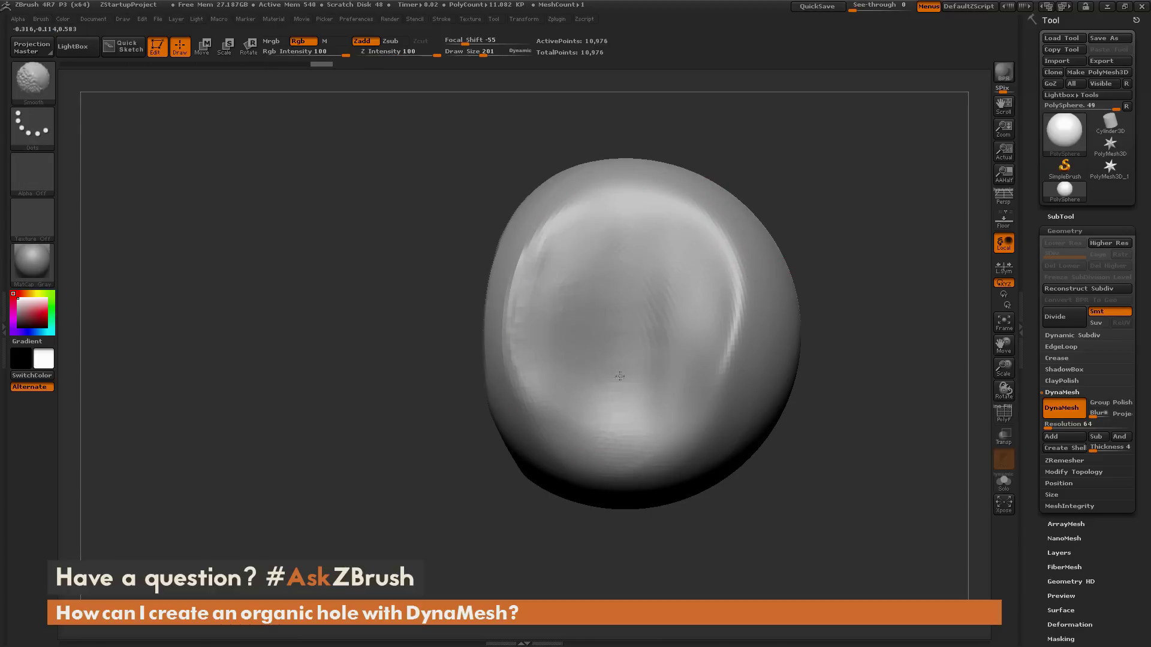
{"action": "left_click_drag", "start_coordinate": [653, 328], "coordinate": [728, 300], "text": "shift"}
{"action": "mouse_move", "coordinate": [828, 252]}
{"action": "left_mouse_down"}
{"action": "mouse_move", "coordinate": [873, 231]}
{"action": "mouse_move", "coordinate": [890, 242]}
{"action": "mouse_move", "coordinate": [837, 257]}
{"action": "left_mouse_up"}
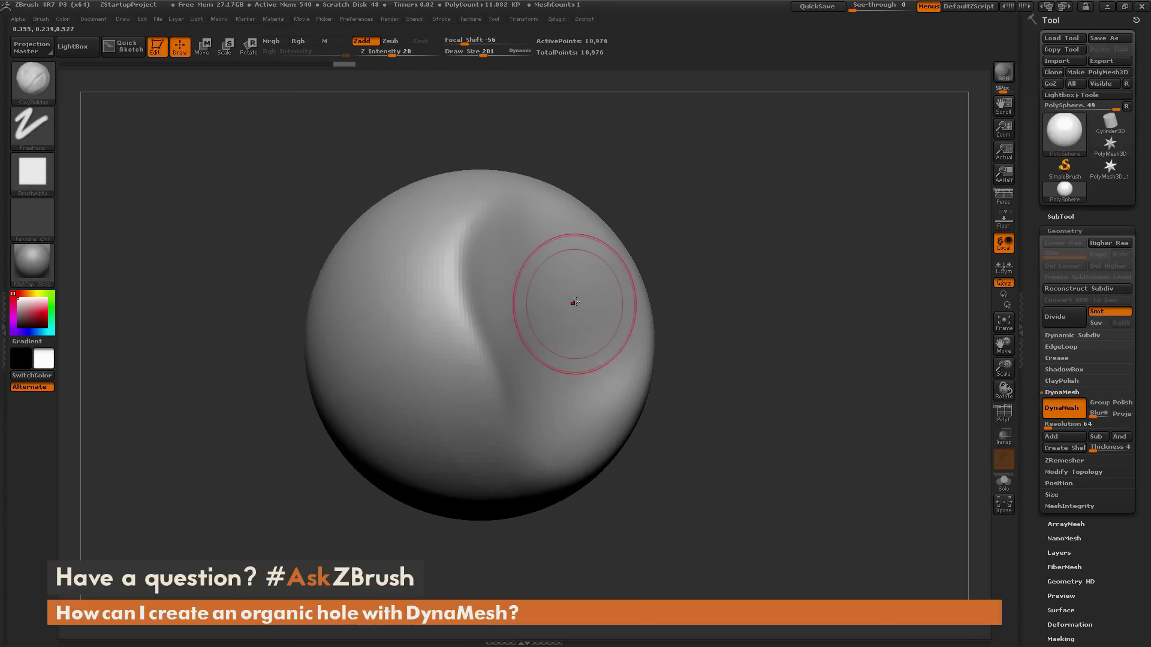
{"action": "left_click_drag", "start_coordinate": [815, 244], "coordinate": [596, 290]}
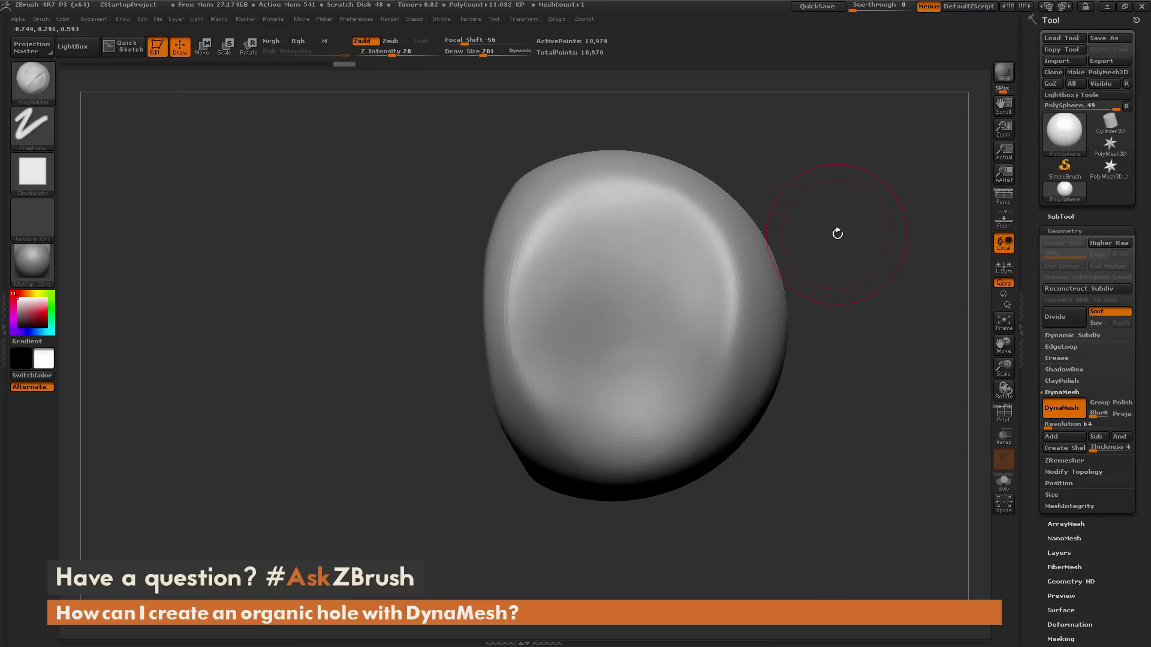
Set the draw size to 51 and mask an elongated patch in the middle of each side hollow
{"action": "left_click_drag", "start_coordinate": [822, 207], "coordinate": [804, 233]}
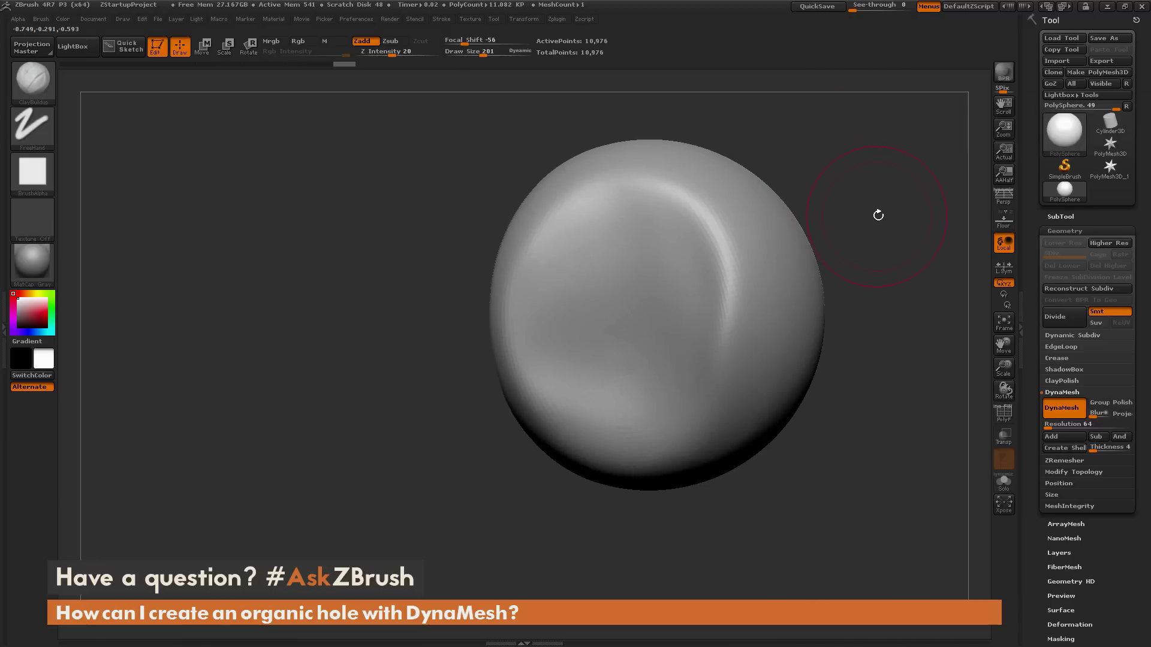
{"action": "mouse_move", "coordinate": [879, 209]}
{"action": "left_mouse_down"}
{"action": "mouse_move", "coordinate": [838, 177]}
{"action": "mouse_move", "coordinate": [812, 218]}
{"action": "left_mouse_up"}
{"action": "key", "text": "space"}
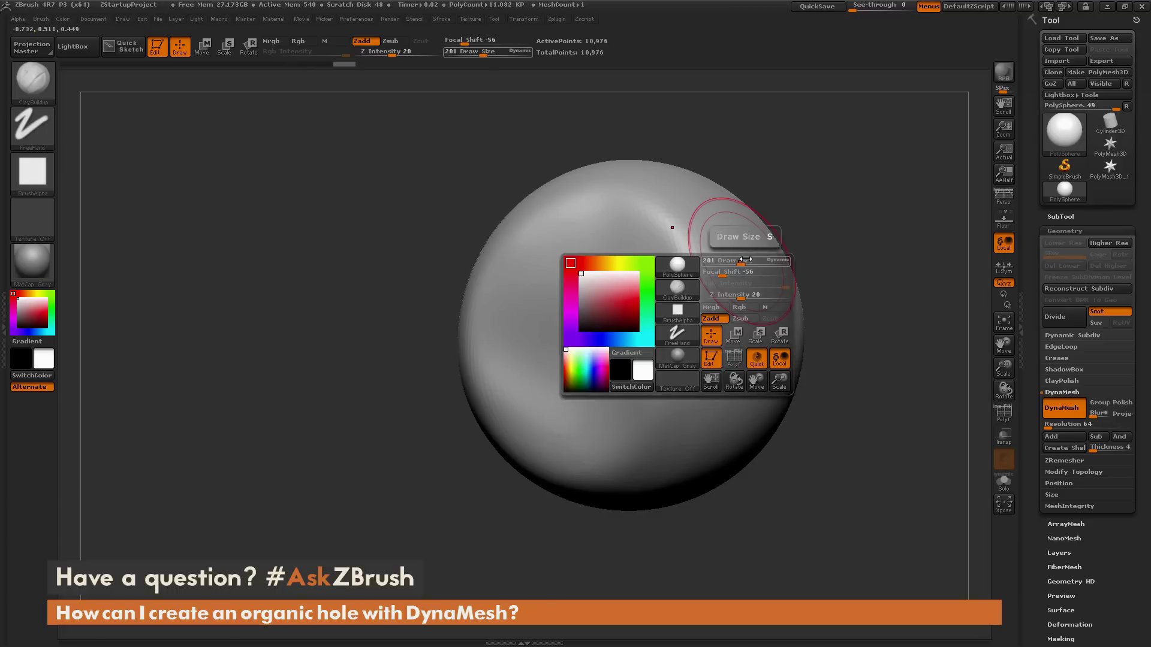
{"action": "left_click_drag", "start_coordinate": [741, 262], "coordinate": [722, 264]}
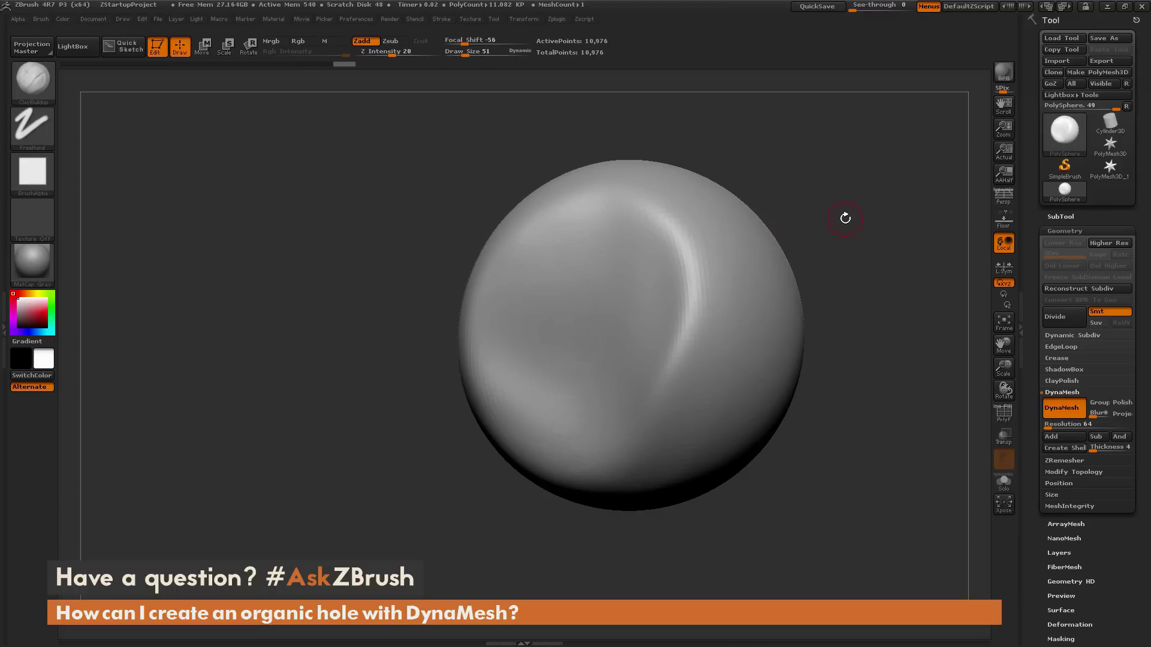
{"action": "left_click_drag", "start_coordinate": [833, 211], "coordinate": [815, 187]}
{"action": "mouse_move", "coordinate": [582, 288]}
{"action": "left_mouse_down", "text": "ctrl"}
{"action": "mouse_move", "coordinate": [586, 274]}
{"action": "mouse_move", "coordinate": [566, 323]}
{"action": "mouse_move", "coordinate": [593, 255]}
{"action": "mouse_move", "coordinate": [600, 328]}
{"action": "left_mouse_up", "text": "ctrl"}
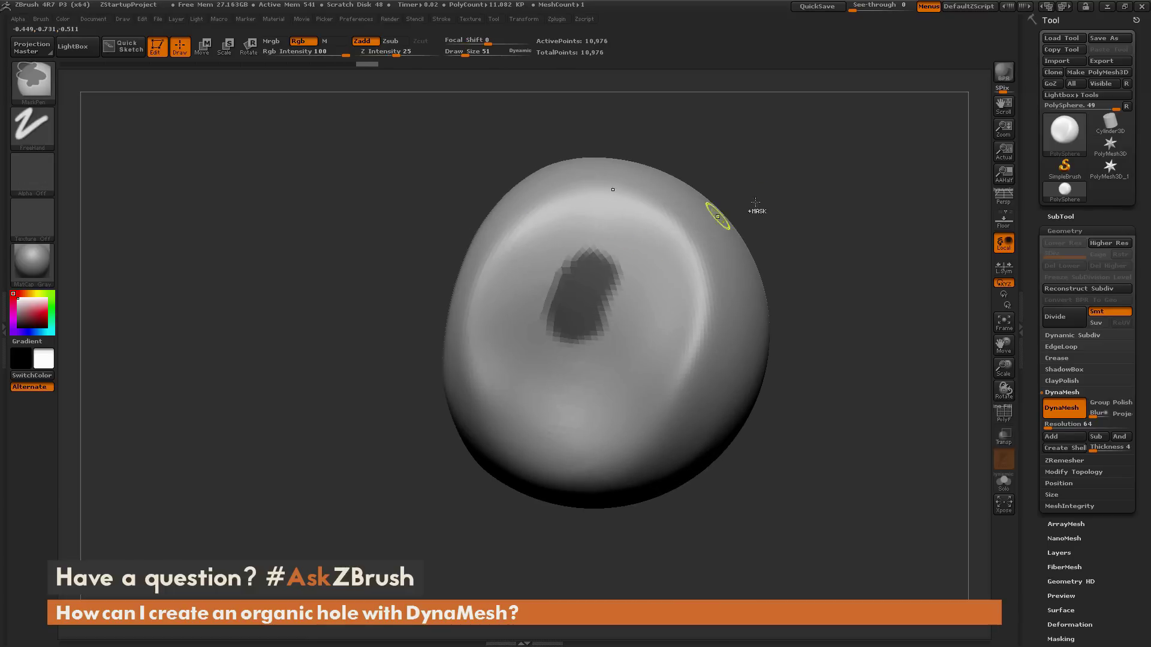
Turn the masked patches into a separate polygroup and show the PolyFrame display
{"action": "left_click_drag", "start_coordinate": [794, 205], "coordinate": [839, 198]}
{"action": "left_click_drag", "start_coordinate": [615, 253], "coordinate": [598, 303]}
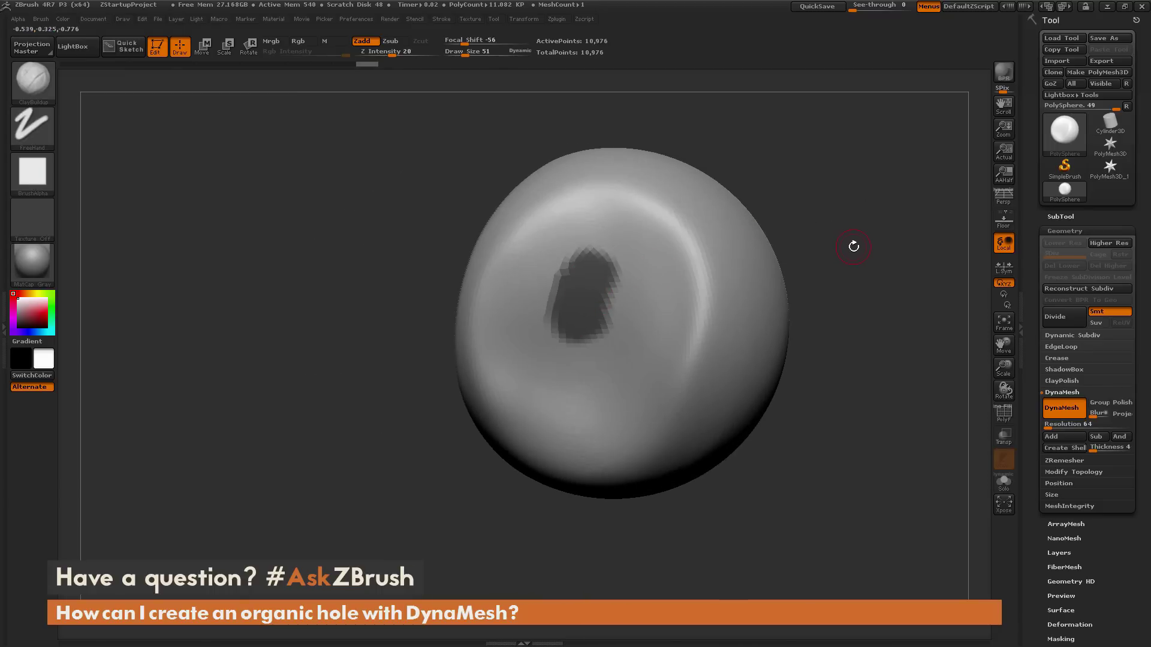
{"action": "key", "text": "ctrl"}
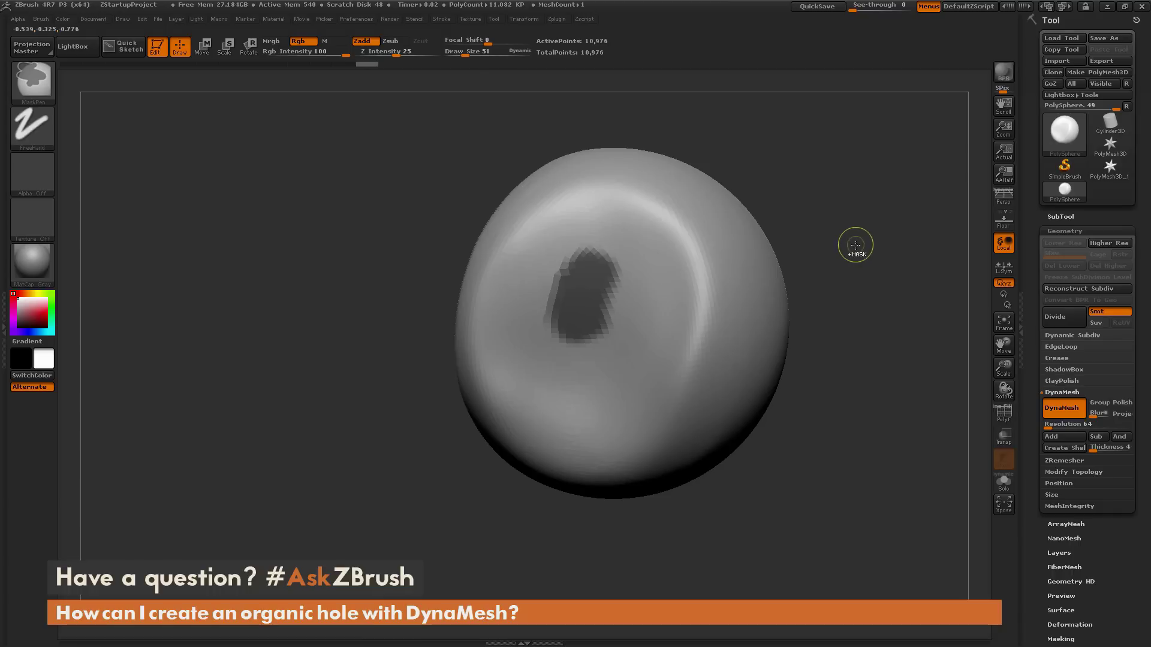
{"action": "left_click_drag", "start_coordinate": [856, 244], "coordinate": [860, 251], "text": "ctrl"}
{"action": "left_click", "coordinate": [1004, 422]}
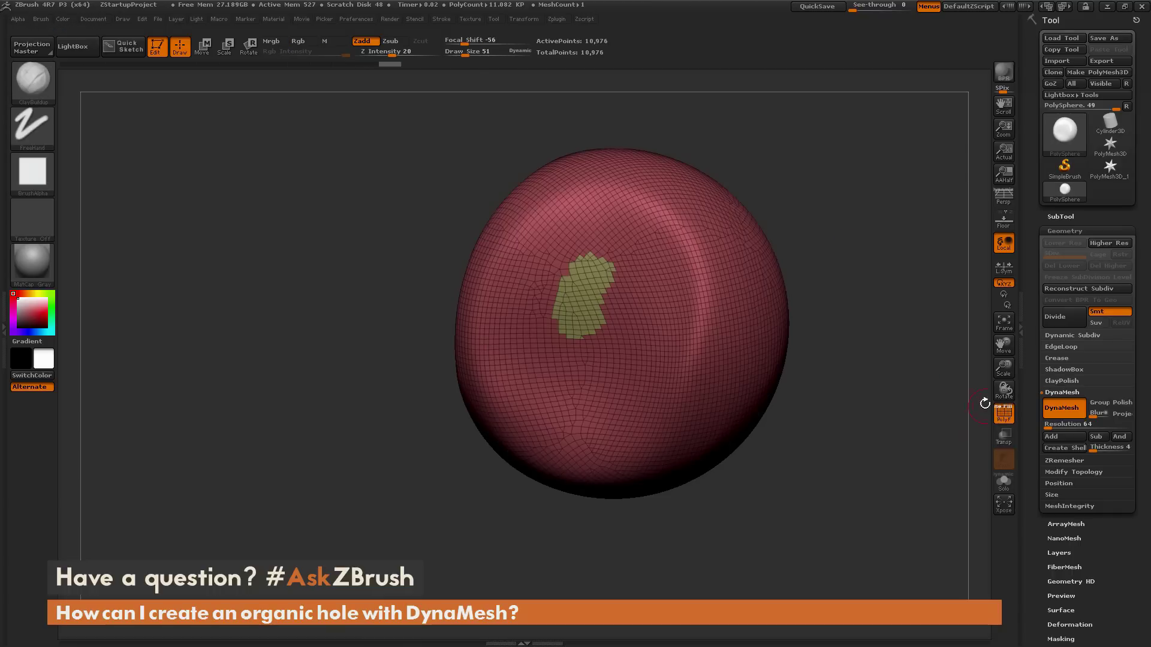
{"action": "mouse_move", "coordinate": [856, 341]}
{"action": "left_mouse_down"}
{"action": "mouse_move", "coordinate": [869, 343]}
{"action": "mouse_move", "coordinate": [836, 347]}
{"action": "mouse_move", "coordinate": [862, 351]}
{"action": "mouse_move", "coordinate": [867, 336]}
{"action": "mouse_move", "coordinate": [737, 290]}
{"action": "left_mouse_up"}
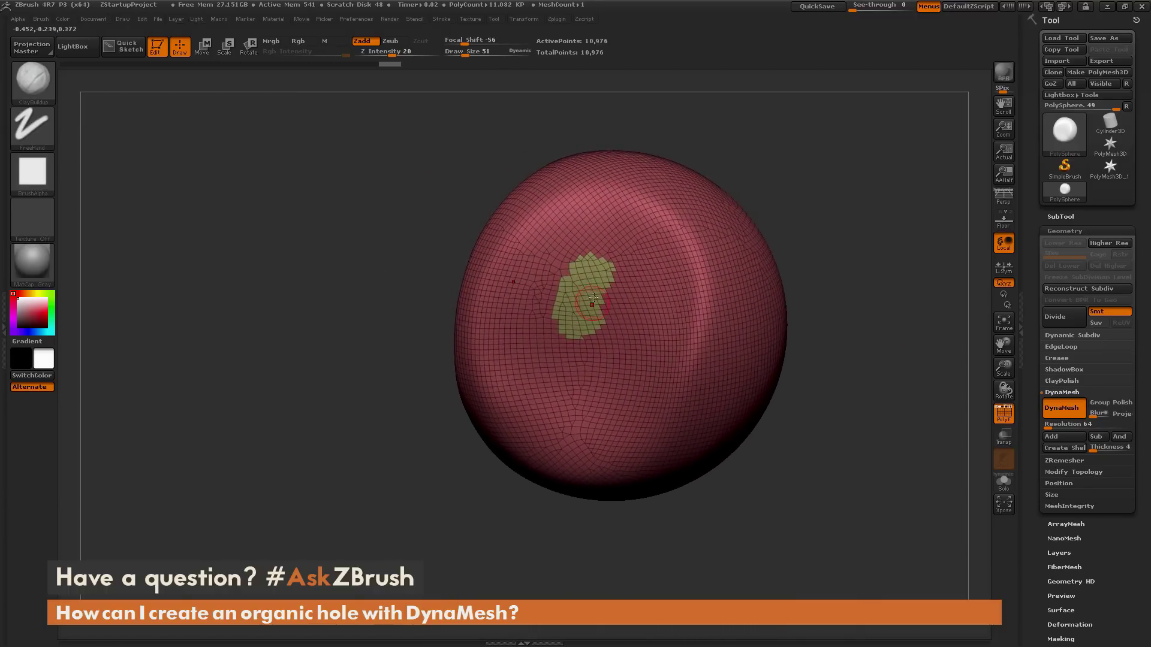
Hide the polygroup of the two patches and delete the hidden geometry to open a hole on each side
{"action": "key", "text": "ctrl+shift"}
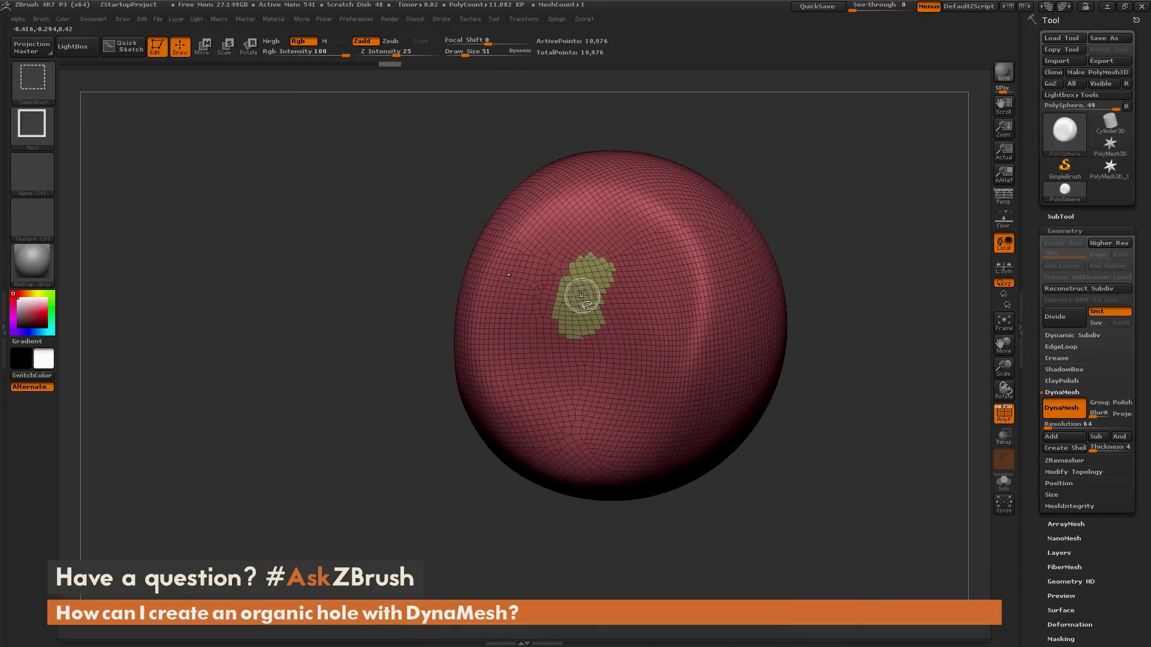
{"action": "left_click", "coordinate": [581, 295], "text": "ctrl+shift"}
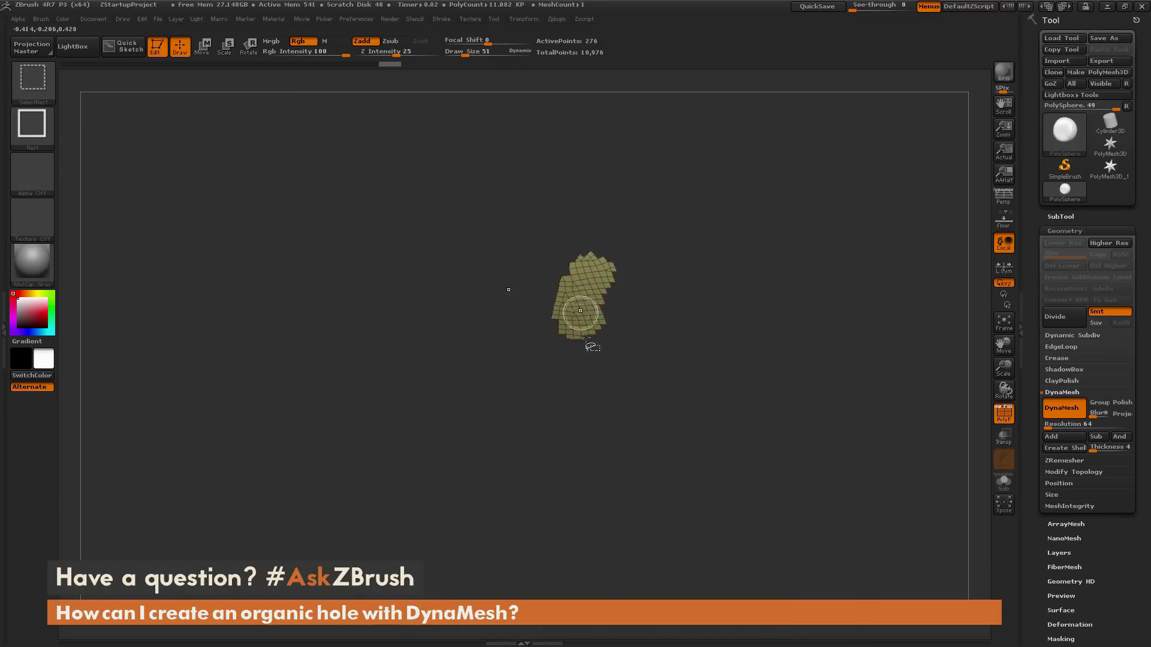
{"action": "left_click", "coordinate": [582, 295], "text": "ctrl+shift"}
{"action": "mouse_move", "coordinate": [812, 193]}
{"action": "left_mouse_down"}
{"action": "mouse_move", "coordinate": [875, 182]}
{"action": "mouse_move", "coordinate": [779, 198]}
{"action": "mouse_move", "coordinate": [803, 180]}
{"action": "mouse_move", "coordinate": [852, 181]}
{"action": "mouse_move", "coordinate": [807, 180]}
{"action": "mouse_move", "coordinate": [832, 187]}
{"action": "mouse_move", "coordinate": [823, 205]}
{"action": "left_mouse_up"}
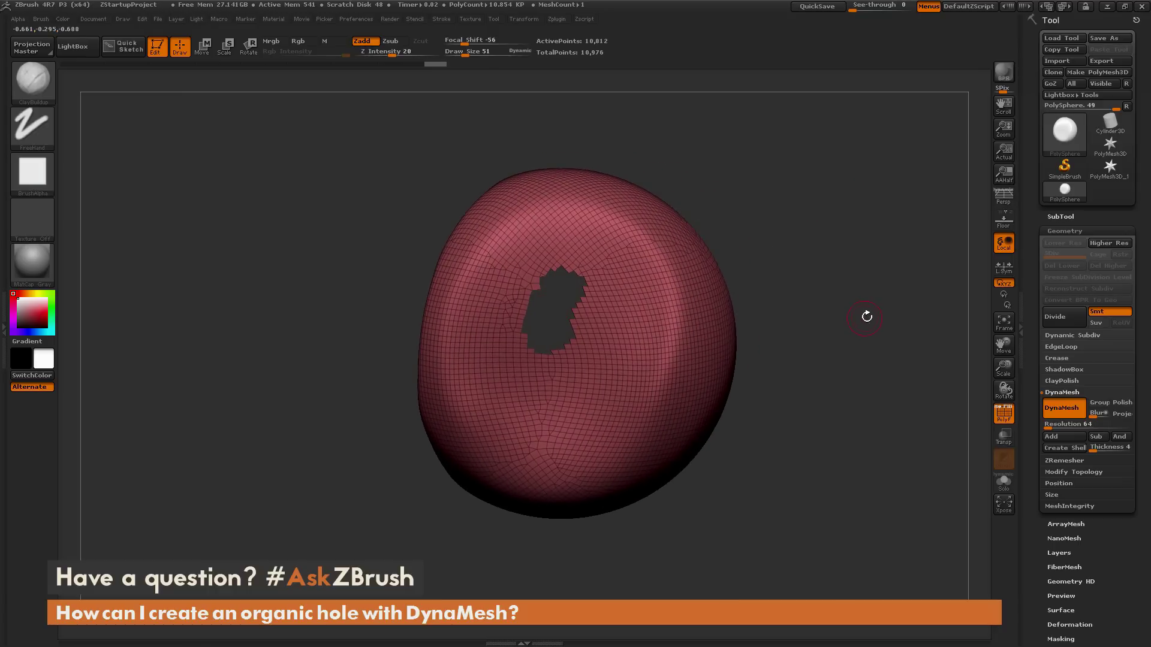
{"action": "left_click", "coordinate": [1078, 472]}
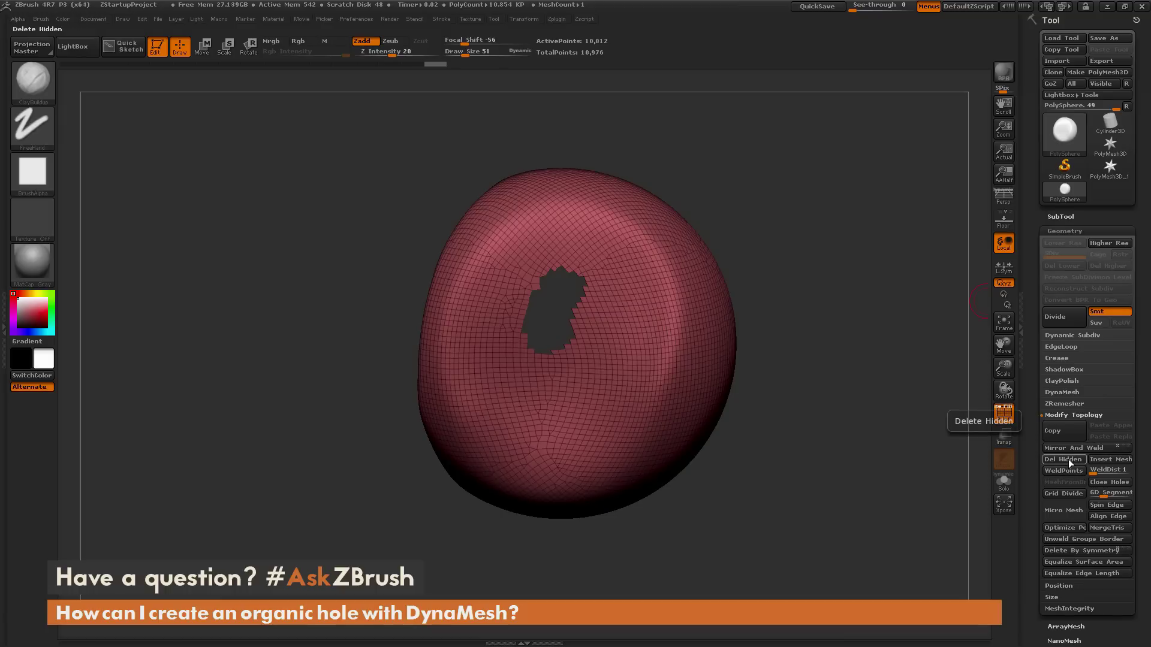
{"action": "left_click", "coordinate": [1068, 460]}
{"action": "mouse_move", "coordinate": [829, 288]}
{"action": "left_mouse_down"}
{"action": "mouse_move", "coordinate": [905, 293]}
{"action": "mouse_move", "coordinate": [845, 300]}
{"action": "mouse_move", "coordinate": [889, 297]}
{"action": "mouse_move", "coordinate": [822, 283]}
{"action": "left_mouse_up"}
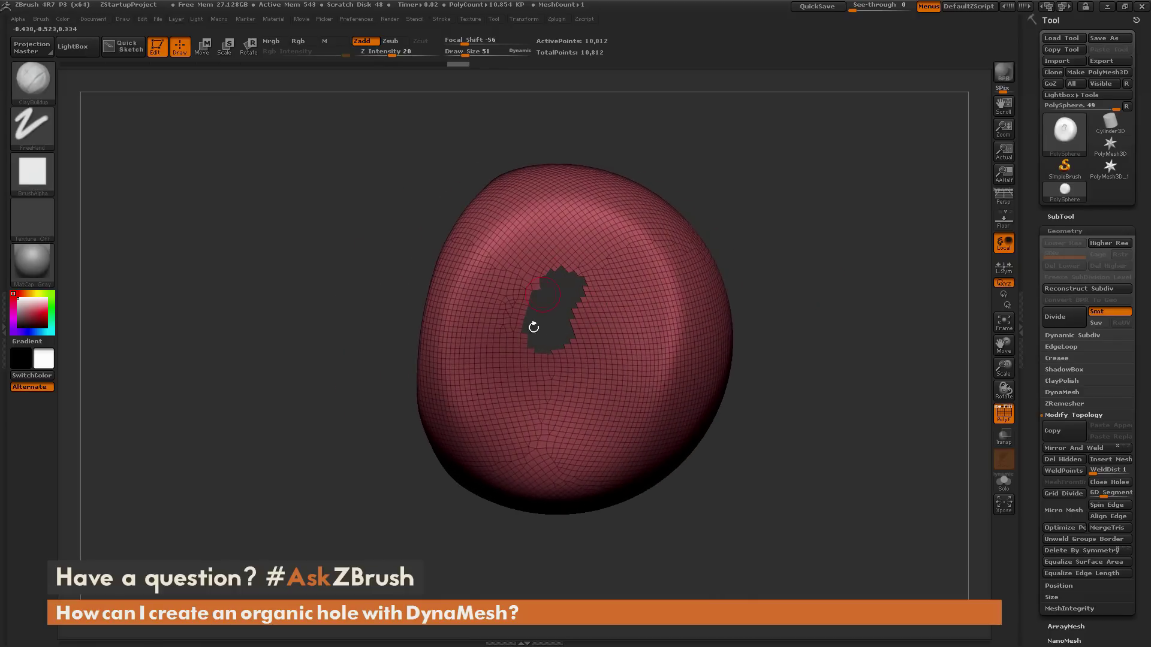
Bridge the borders of the two opposite holes through the sphere with the CurveBridge brush
{"action": "left_click", "coordinate": [35, 77]}
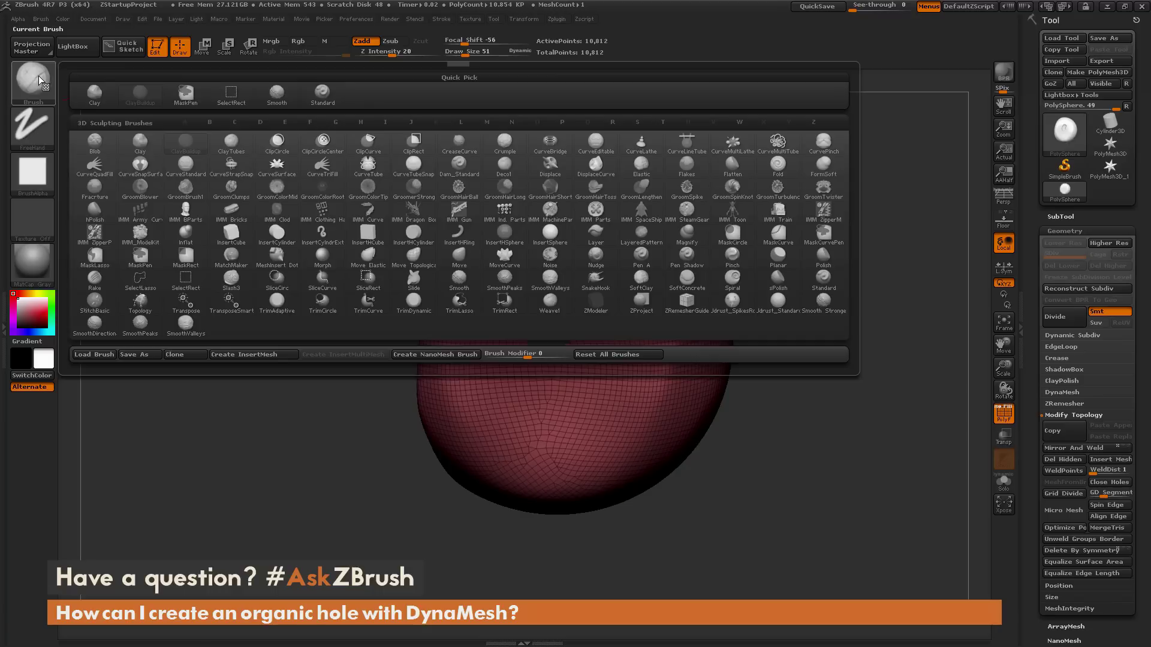
{"action": "left_click", "coordinate": [553, 146]}
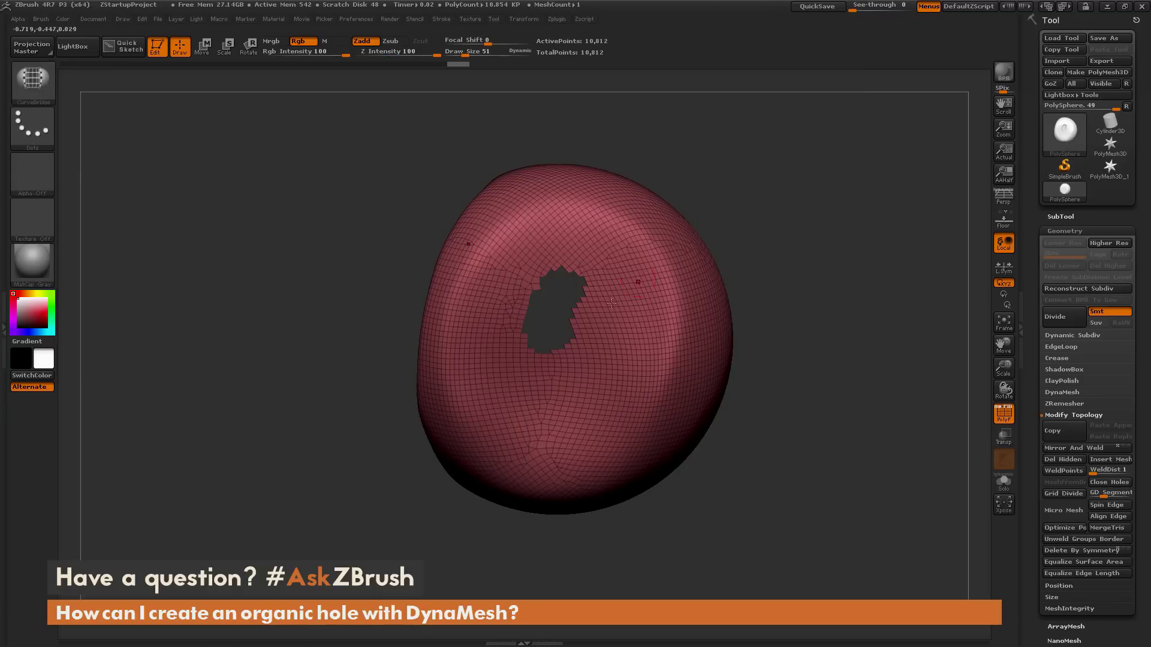
{"action": "left_click_drag", "start_coordinate": [787, 210], "coordinate": [498, 319]}
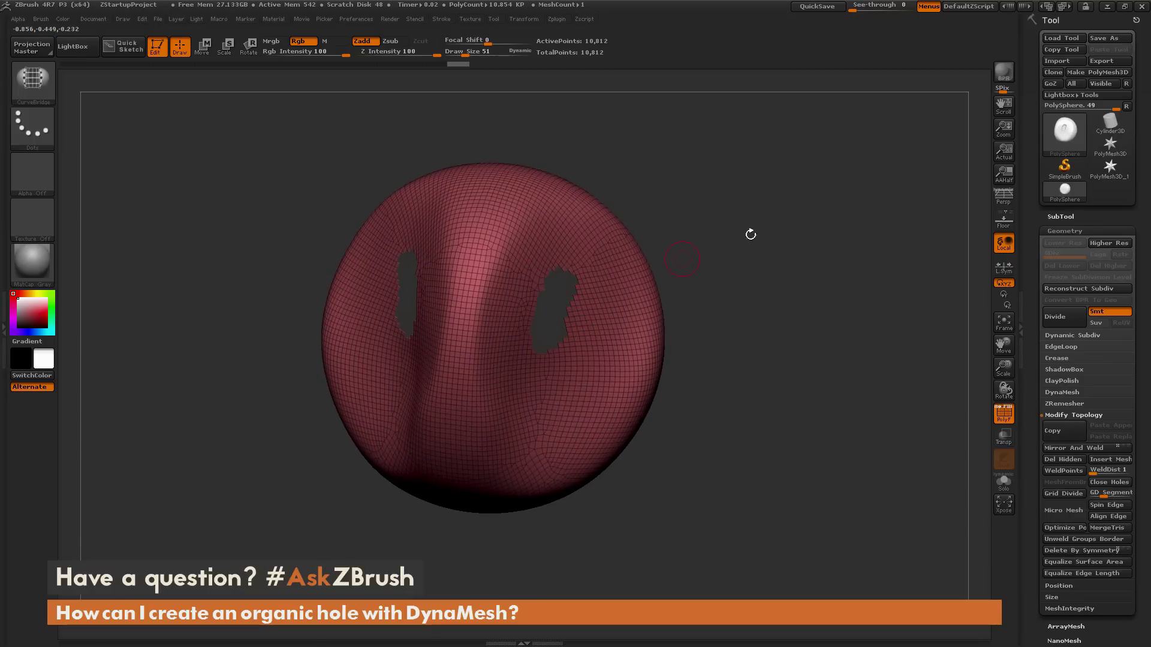
{"action": "left_click_drag", "start_coordinate": [782, 225], "coordinate": [662, 256]}
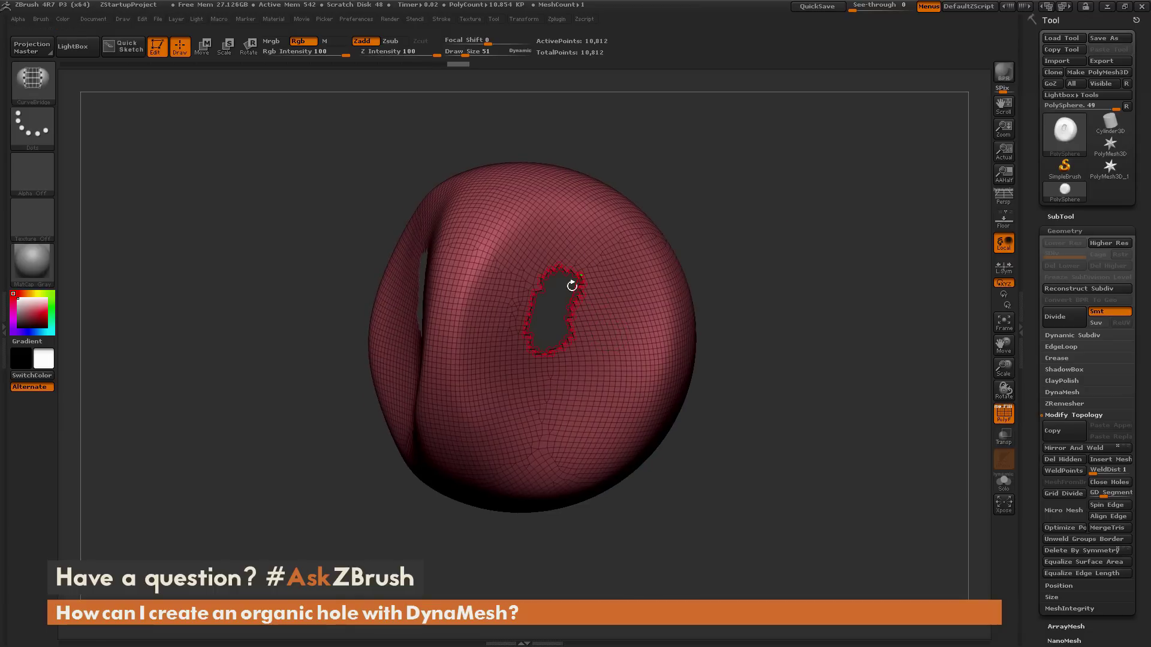
{"action": "mouse_move", "coordinate": [806, 214]}
{"action": "left_mouse_down"}
{"action": "mouse_move", "coordinate": [773, 213]}
{"action": "mouse_move", "coordinate": [782, 201]}
{"action": "left_mouse_up"}
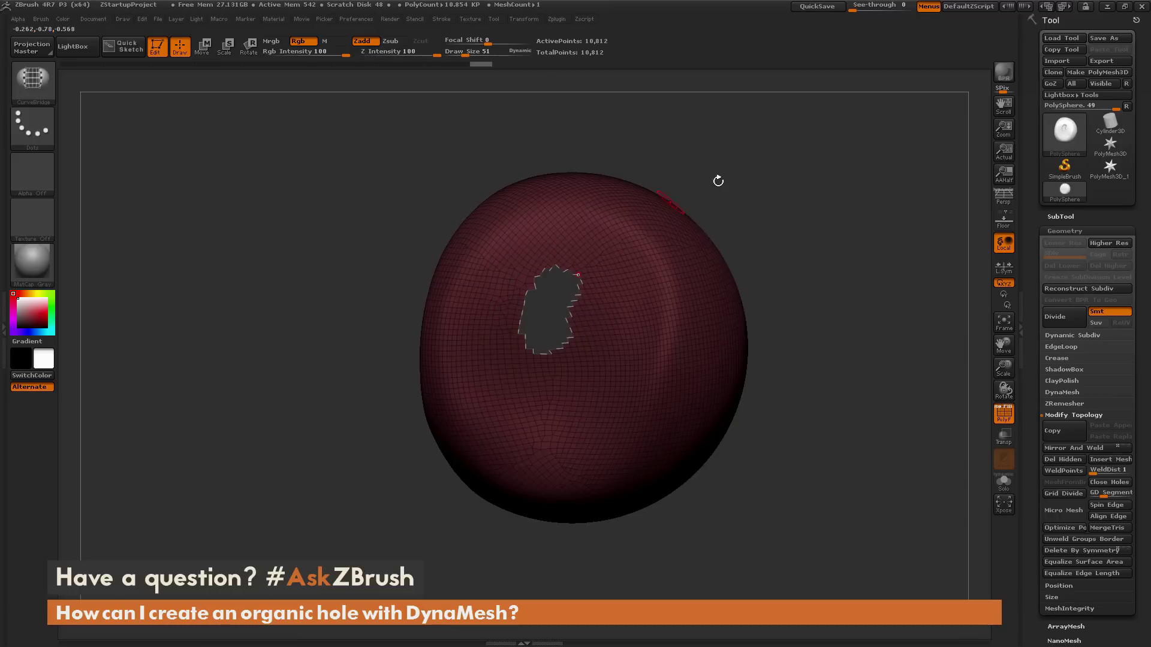
{"action": "left_click_drag", "start_coordinate": [745, 205], "coordinate": [709, 239]}
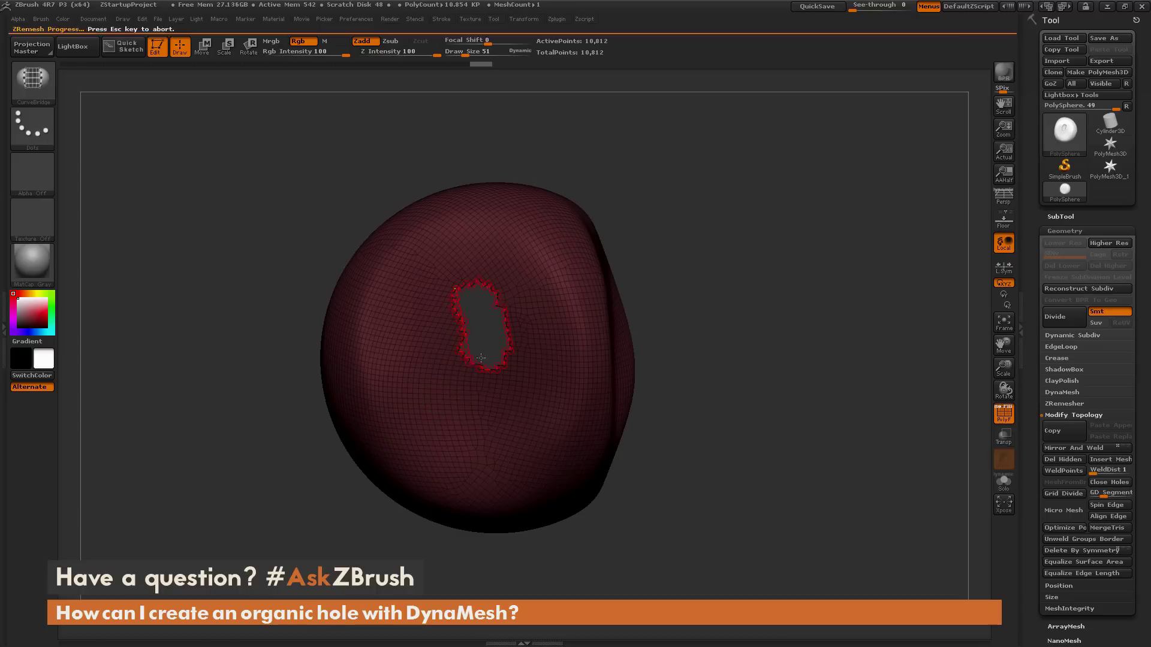
{"action": "left_click_drag", "start_coordinate": [765, 228], "coordinate": [643, 245], "text": "ctrl"}
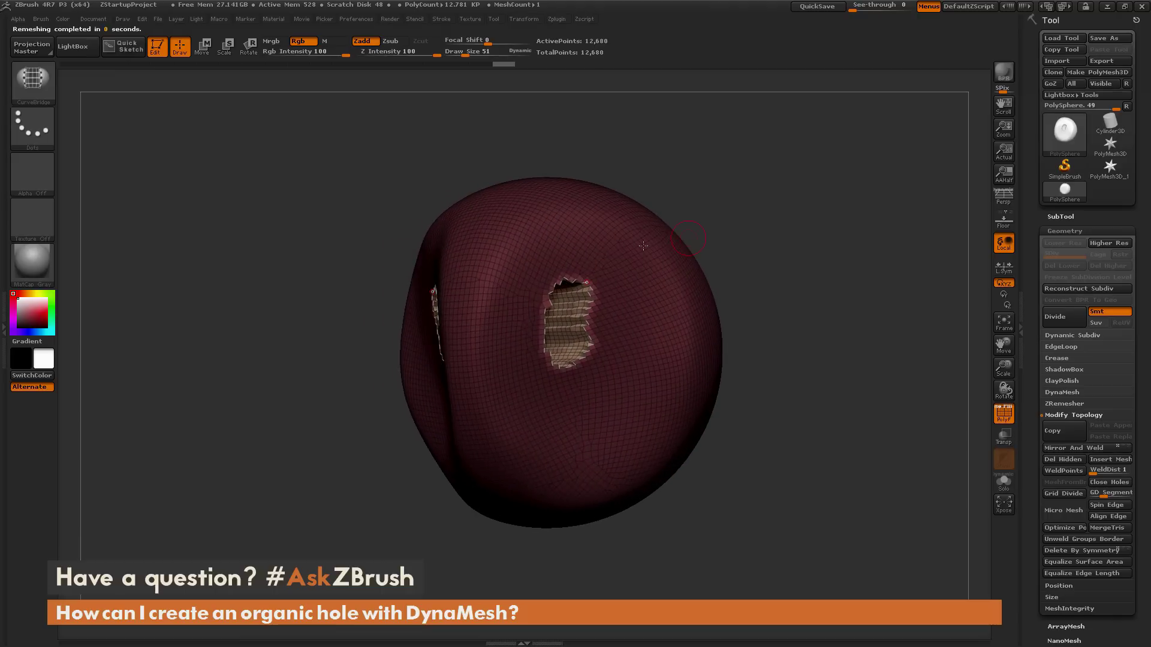
{"action": "left_click_drag", "start_coordinate": [713, 221], "coordinate": [839, 223]}
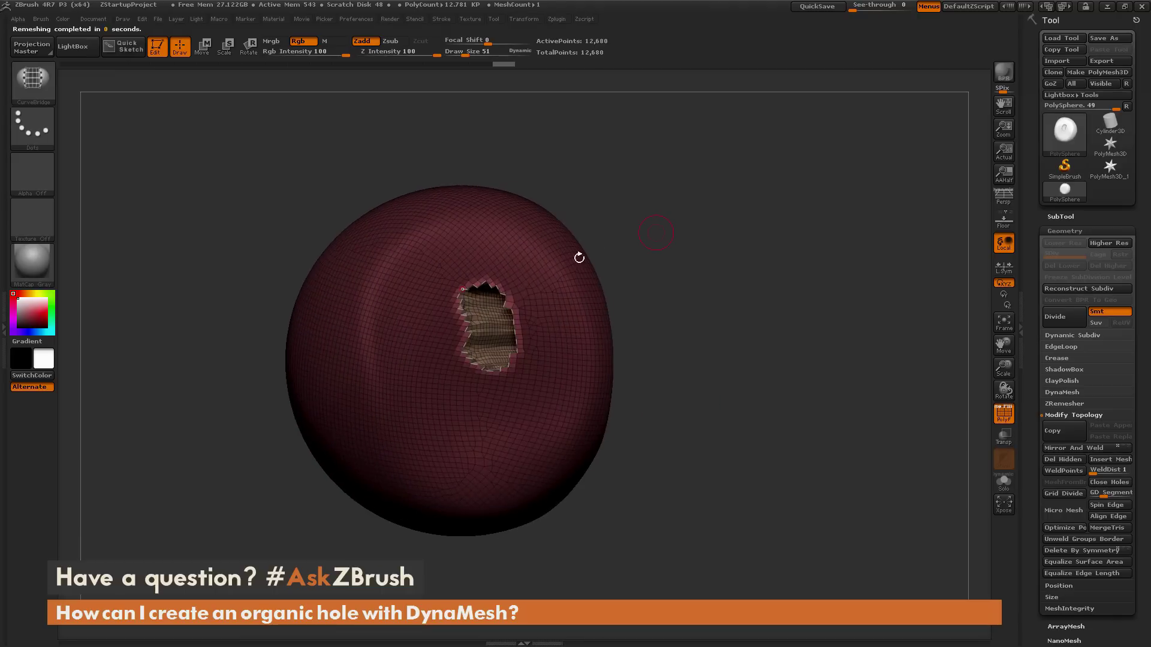
Clear the mask and remesh the bridged model with DynaMesh, with the PolyFrame display turned off
{"action": "left_click_drag", "start_coordinate": [605, 256], "coordinate": [806, 364]}
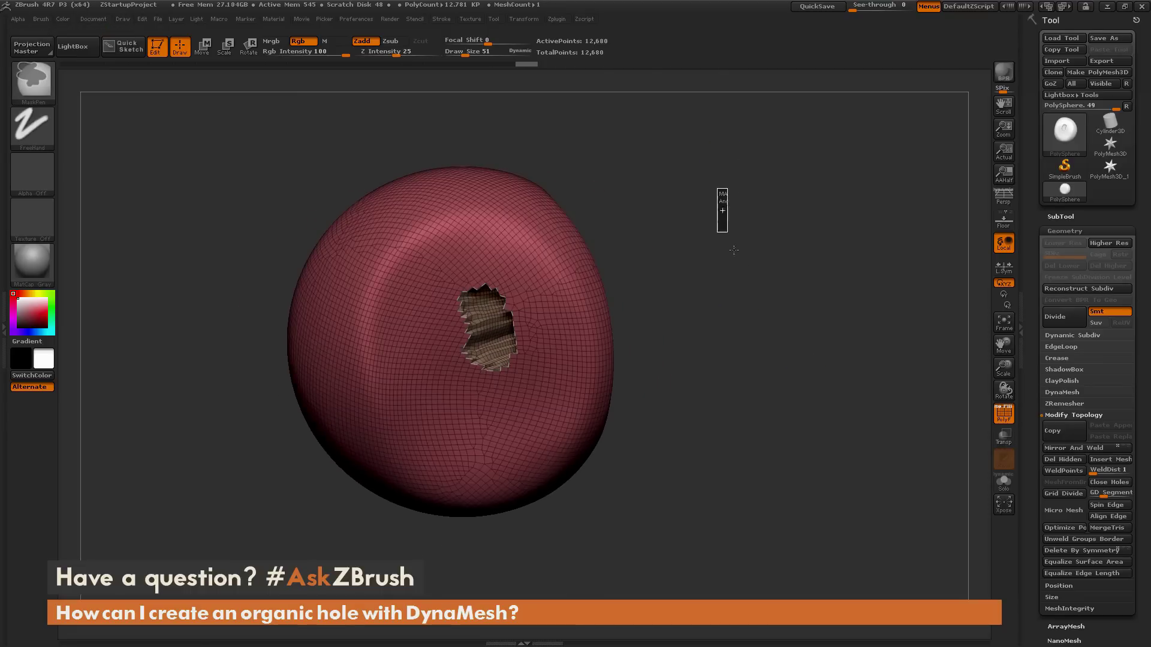
{"action": "left_click_drag", "start_coordinate": [733, 250], "coordinate": [779, 321], "text": "ctrl"}
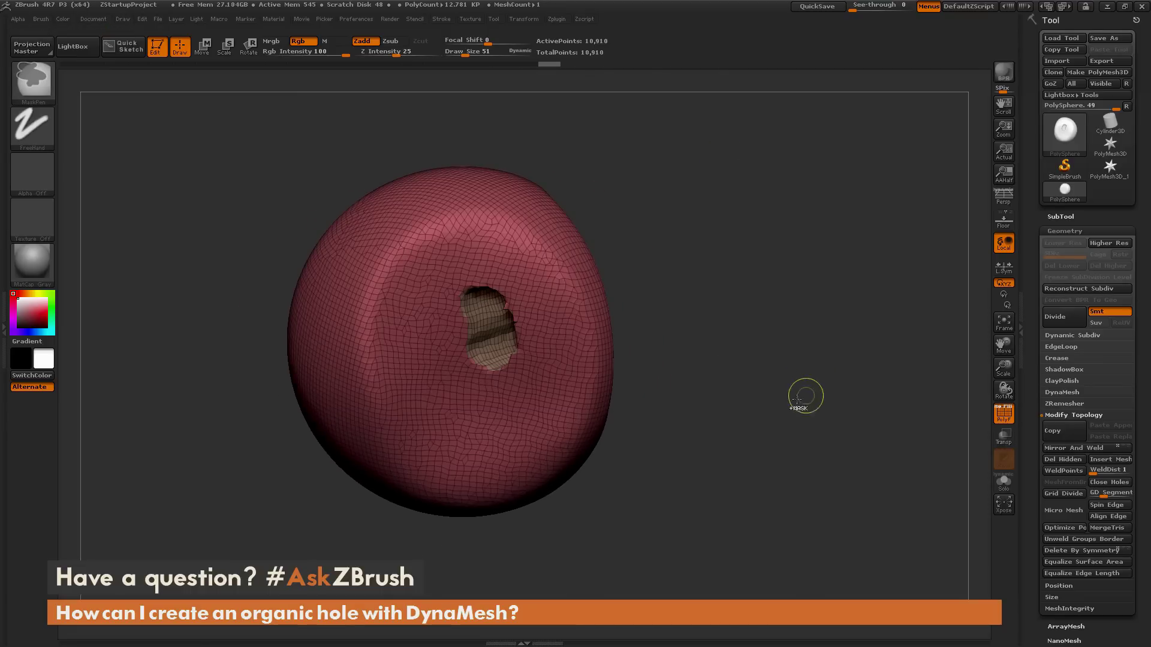
{"action": "left_click", "coordinate": [1004, 421]}
{"action": "mouse_move", "coordinate": [822, 354]}
{"action": "left_mouse_down"}
{"action": "mouse_move", "coordinate": [853, 336]}
{"action": "mouse_move", "coordinate": [842, 329]}
{"action": "left_mouse_up"}
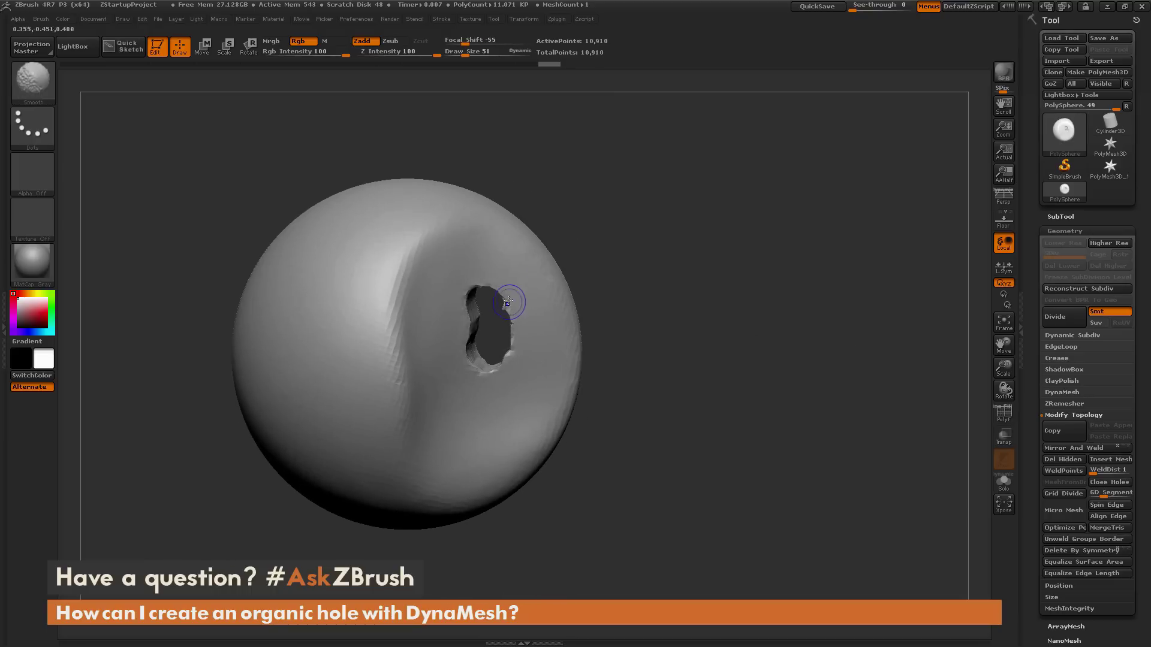
Smooth the rims and inner edges of the through-hole on both sides of the model
{"action": "left_click_drag", "start_coordinate": [505, 307], "coordinate": [502, 373], "text": "shift"}
{"action": "left_click_drag", "start_coordinate": [609, 211], "coordinate": [492, 303]}
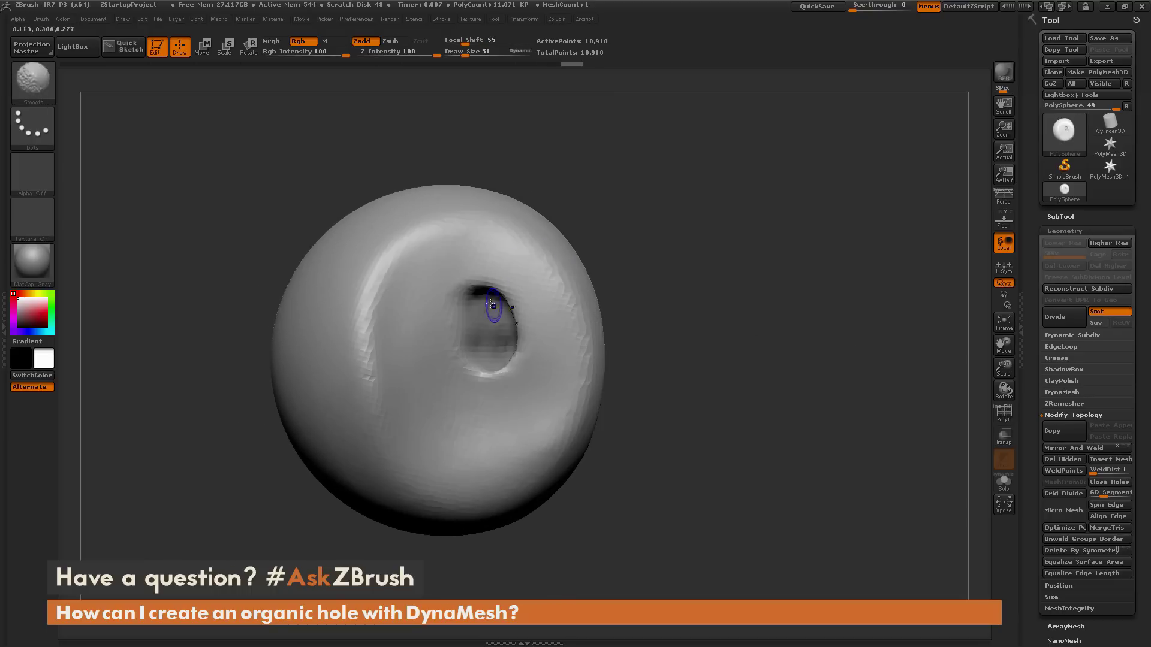
{"action": "left_click_drag", "start_coordinate": [490, 378], "coordinate": [507, 337], "text": "shift"}
{"action": "left_click_drag", "start_coordinate": [657, 211], "coordinate": [604, 225]}
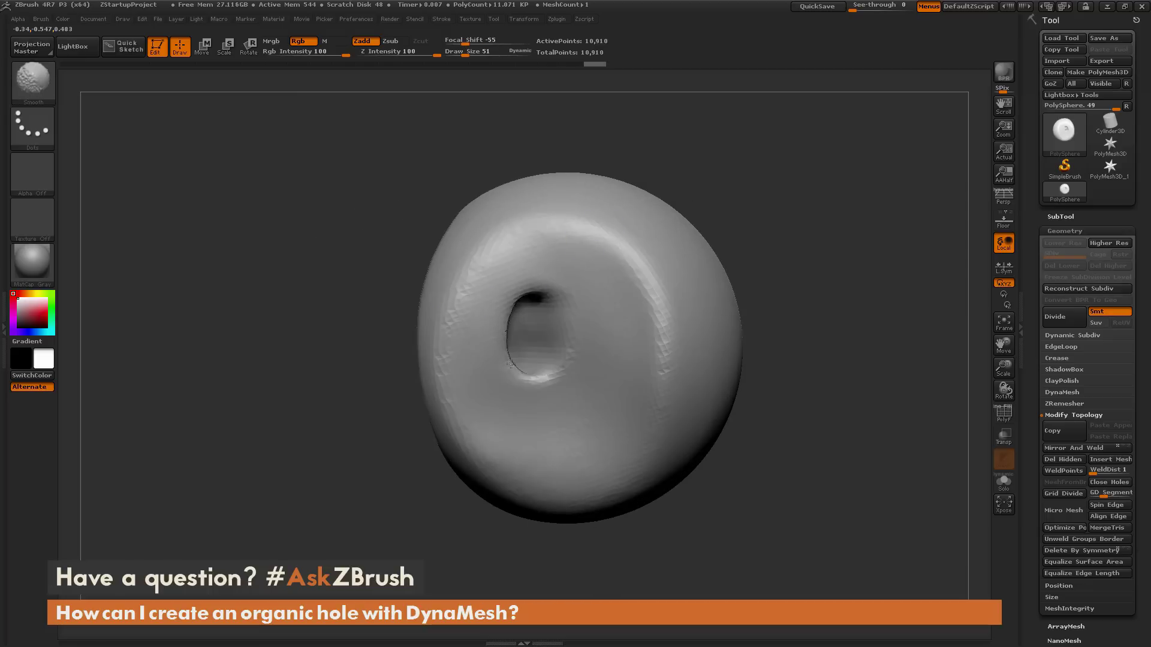
{"action": "left_click_drag", "start_coordinate": [596, 297], "coordinate": [583, 272], "text": "shift"}
{"action": "mouse_move", "coordinate": [821, 191]}
{"action": "left_mouse_down"}
{"action": "mouse_move", "coordinate": [767, 191]}
{"action": "mouse_move", "coordinate": [789, 191]}
{"action": "mouse_move", "coordinate": [776, 239]}
{"action": "mouse_move", "coordinate": [704, 246]}
{"action": "mouse_move", "coordinate": [749, 223]}
{"action": "left_mouse_up"}
Mask a small round spot below the hole in the side hollow
{"action": "key", "text": "ctrl"}
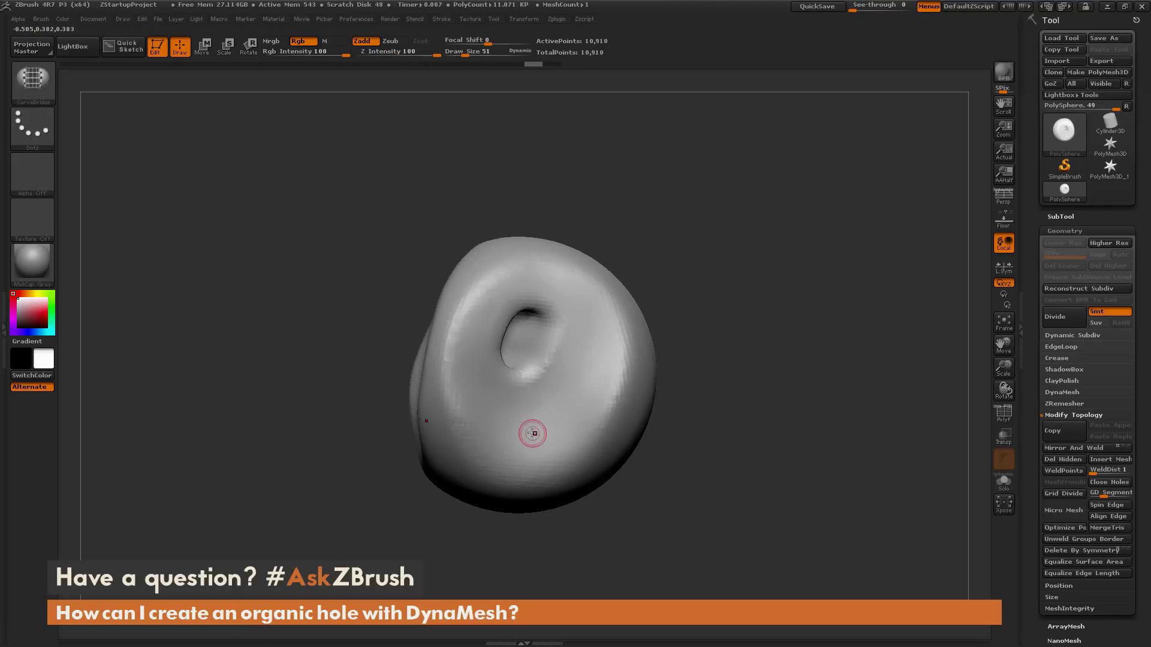
{"action": "mouse_move", "coordinate": [641, 249]}
{"action": "left_mouse_down"}
{"action": "mouse_move", "coordinate": [665, 242]}
{"action": "mouse_move", "coordinate": [639, 250]}
{"action": "left_mouse_up"}
{"action": "mouse_move", "coordinate": [523, 422]}
{"action": "left_mouse_down", "text": "ctrl"}
{"action": "mouse_move", "coordinate": [530, 439]}
{"action": "mouse_move", "coordinate": [534, 427]}
{"action": "left_mouse_up", "text": "ctrl"}
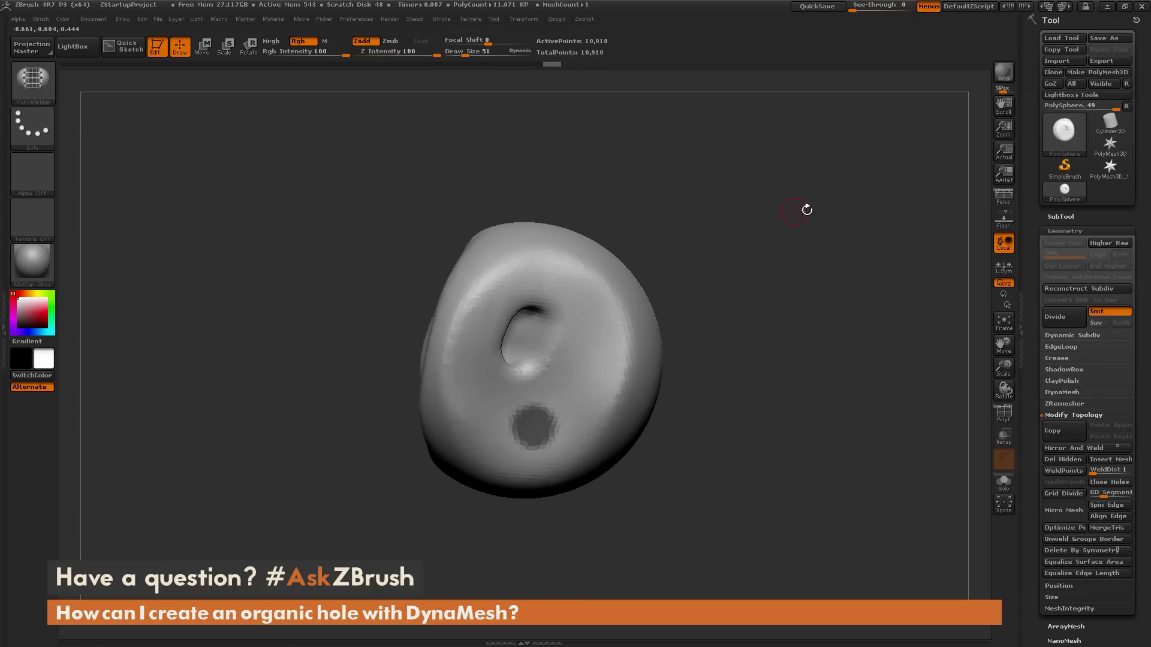
Mask a round spot on the opposite side of the model and make it a polygroup, with the PolyFrame display turned on
{"action": "left_click_drag", "start_coordinate": [807, 210], "coordinate": [773, 216]}
{"action": "left_click_drag", "start_coordinate": [652, 279], "coordinate": [646, 280], "text": "ctrl"}
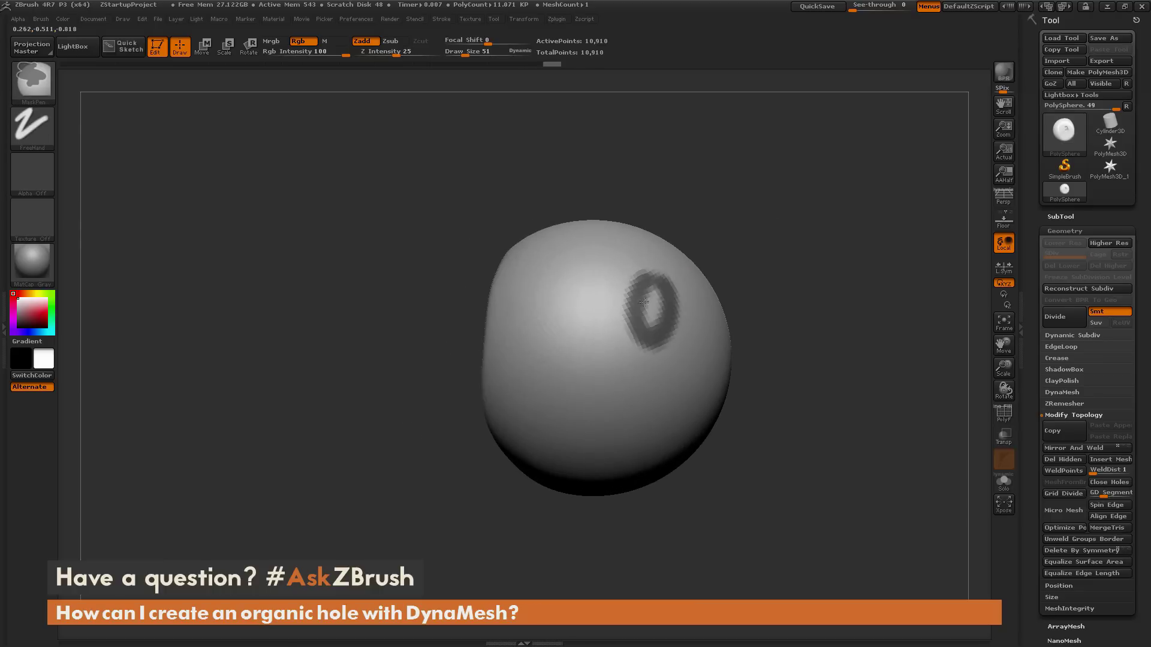
{"action": "left_click", "coordinate": [635, 305], "text": "ctrl"}
{"action": "left_click_drag", "start_coordinate": [705, 230], "coordinate": [779, 228]}
{"action": "key", "text": "ctrl+z"}
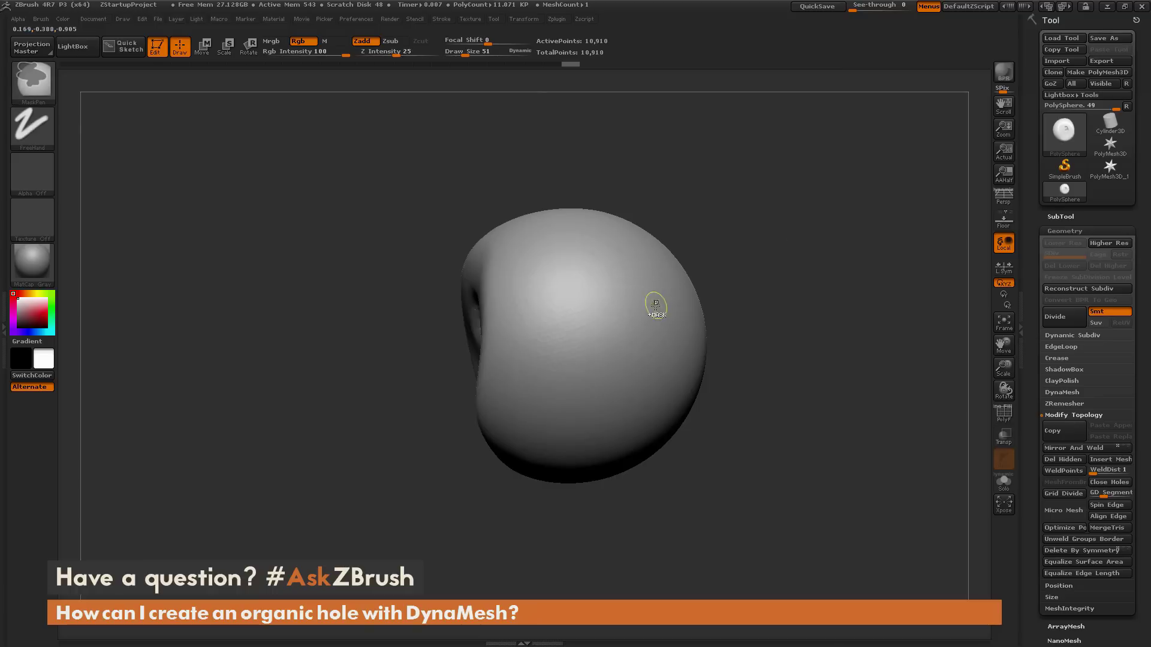
{"action": "left_click", "coordinate": [997, 419]}
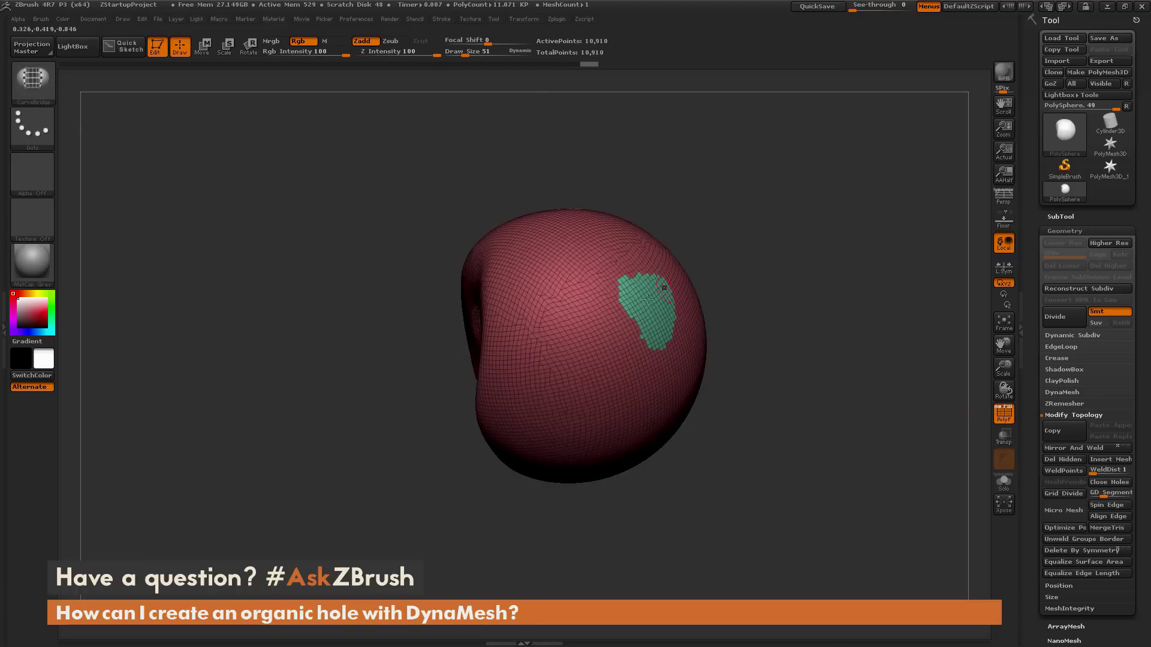
Isolate the masked spots' polygroup, invert the visibility and delete the hidden faces to open both ends of the second hole
{"action": "left_click", "coordinate": [653, 304], "text": "ctrl+shift"}
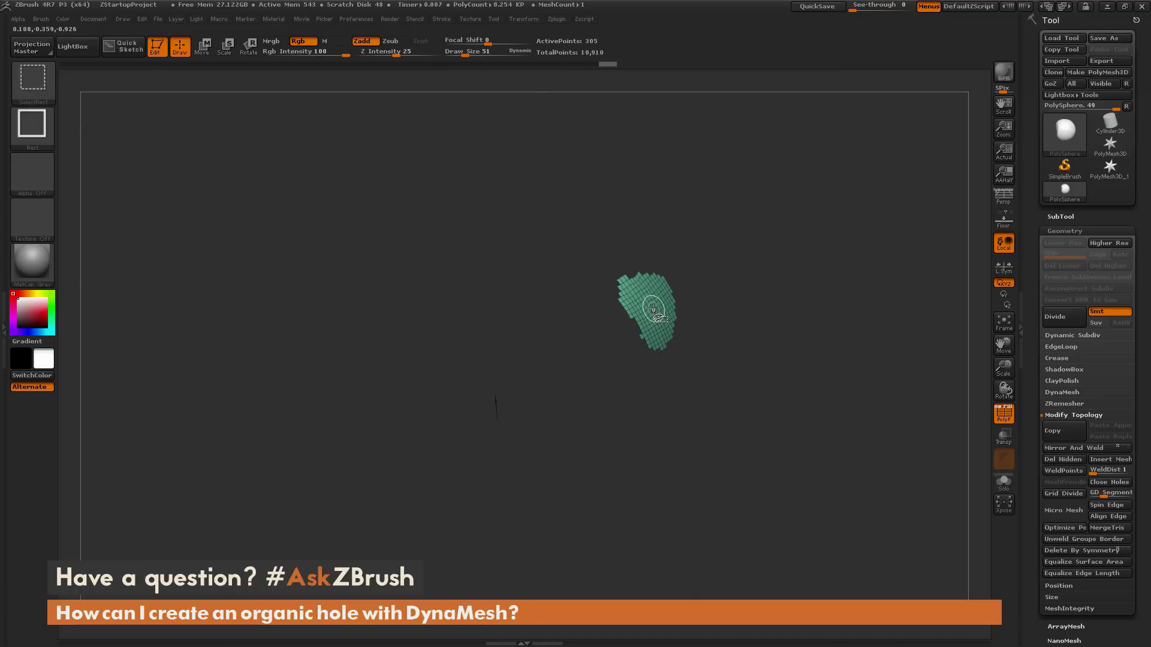
{"action": "left_click", "coordinate": [655, 307], "text": "ctrl+shift"}
{"action": "left_click_drag", "start_coordinate": [796, 298], "coordinate": [978, 318]}
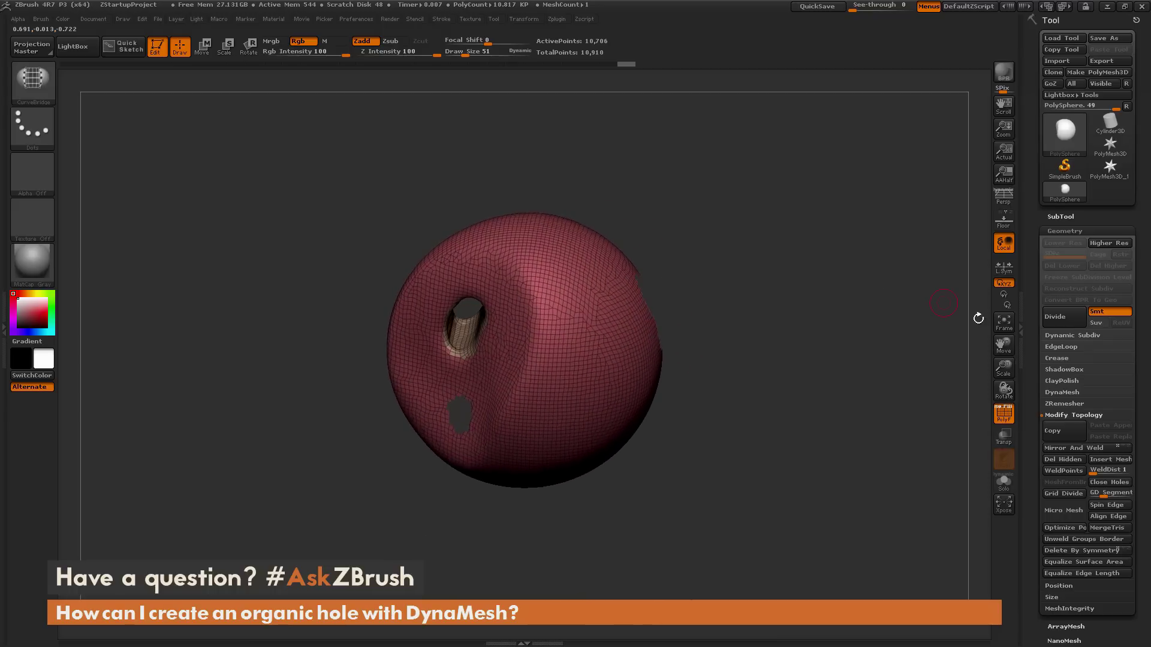
{"action": "left_click", "coordinate": [1058, 459]}
Bridge the borders of the new opening and the small lower opening through the model with the CurveBridge brush
{"action": "mouse_move", "coordinate": [694, 278]}
{"action": "left_mouse_down"}
{"action": "mouse_move", "coordinate": [773, 234]}
{"action": "mouse_move", "coordinate": [618, 362]}
{"action": "left_mouse_up"}
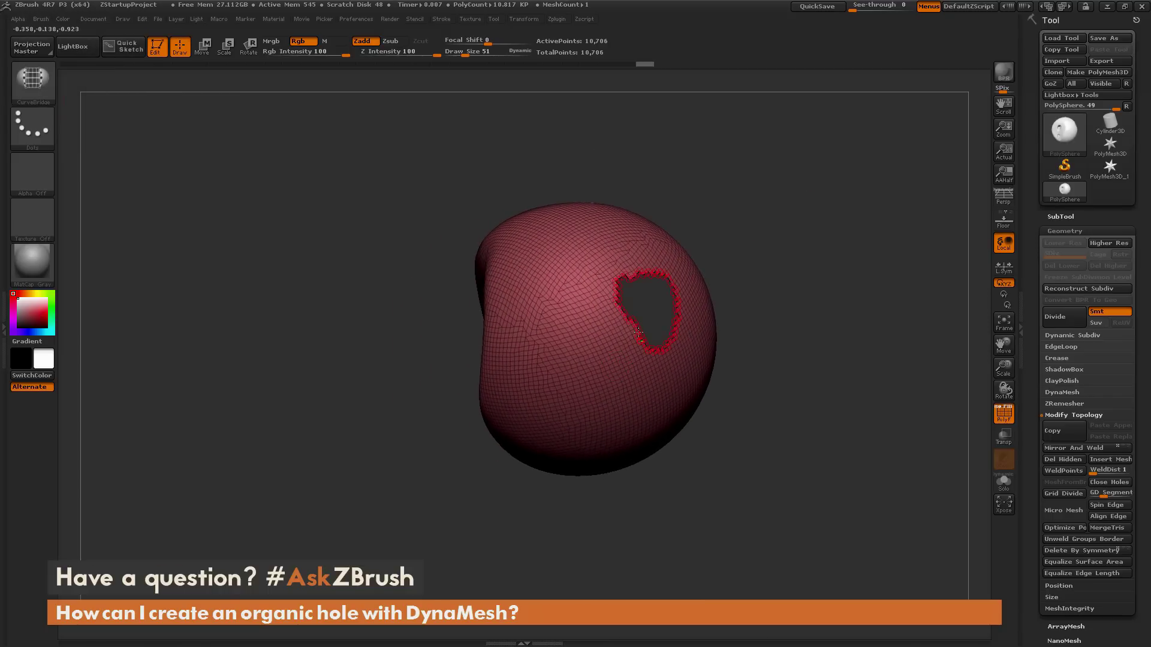
{"action": "left_click_drag", "start_coordinate": [796, 275], "coordinate": [637, 296]}
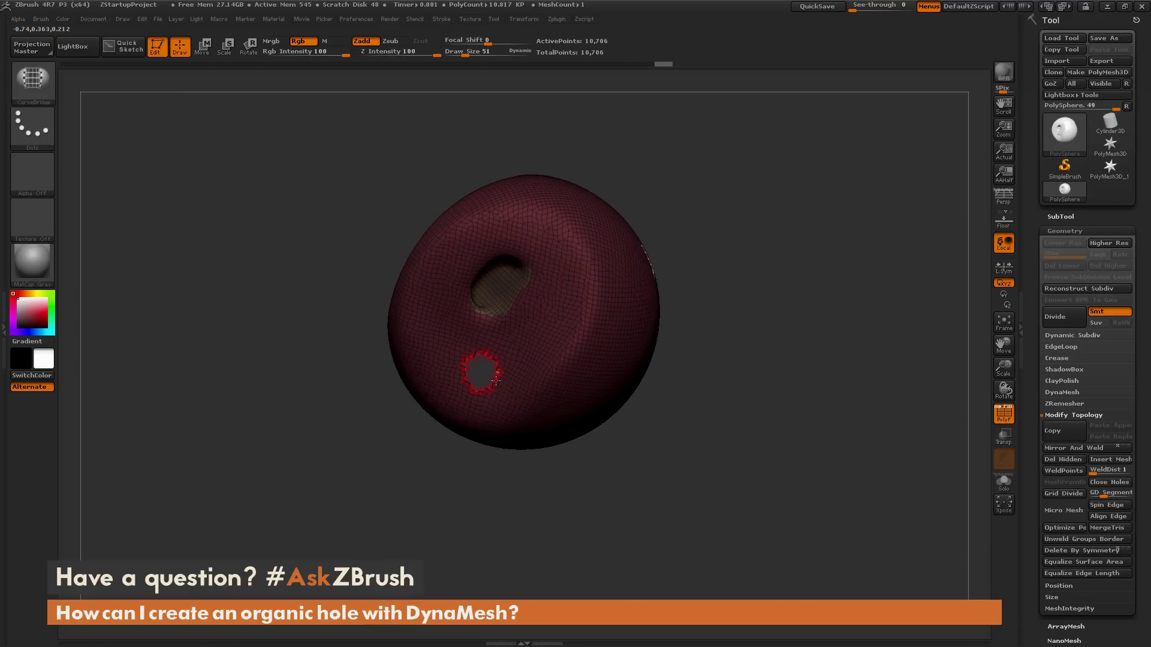
{"action": "left_click_drag", "start_coordinate": [495, 380], "coordinate": [505, 367], "text": "ctrl"}
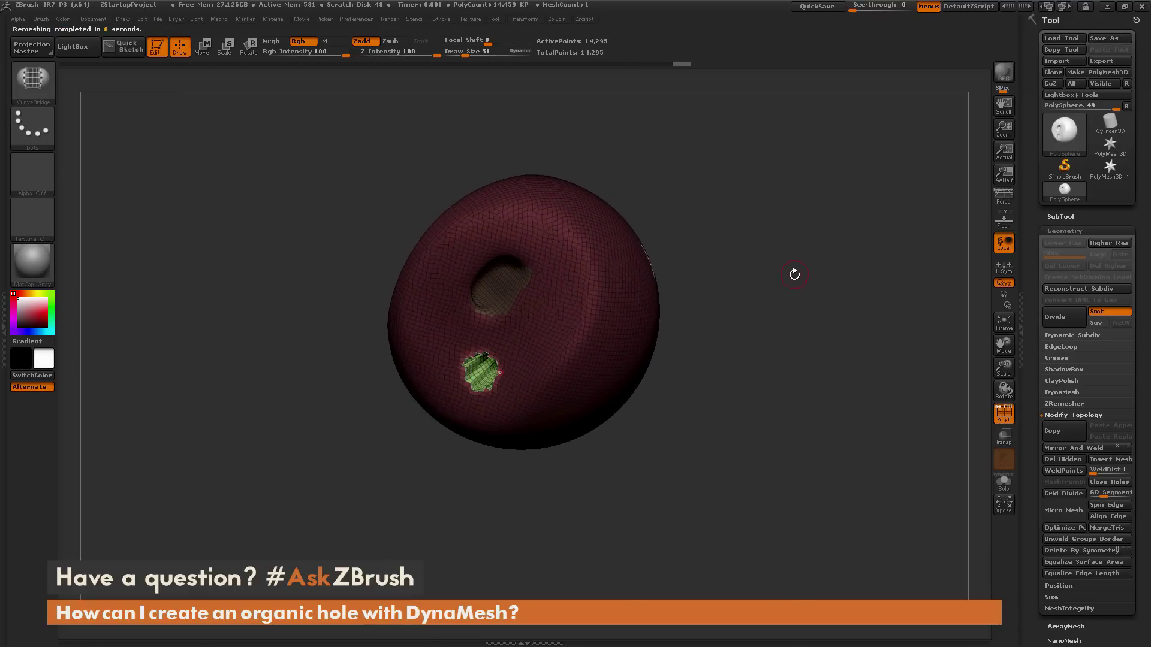
Clear the mask and remesh the second bridge with DynaMesh, then turn off the PolyFrame display
{"action": "mouse_move", "coordinate": [794, 274]}
{"action": "left_mouse_down"}
{"action": "mouse_move", "coordinate": [624, 332]}
{"action": "mouse_move", "coordinate": [683, 291]}
{"action": "mouse_move", "coordinate": [660, 318]}
{"action": "mouse_move", "coordinate": [729, 232]}
{"action": "mouse_move", "coordinate": [766, 384]}
{"action": "left_mouse_up"}
{"action": "key", "text": "ctrl"}
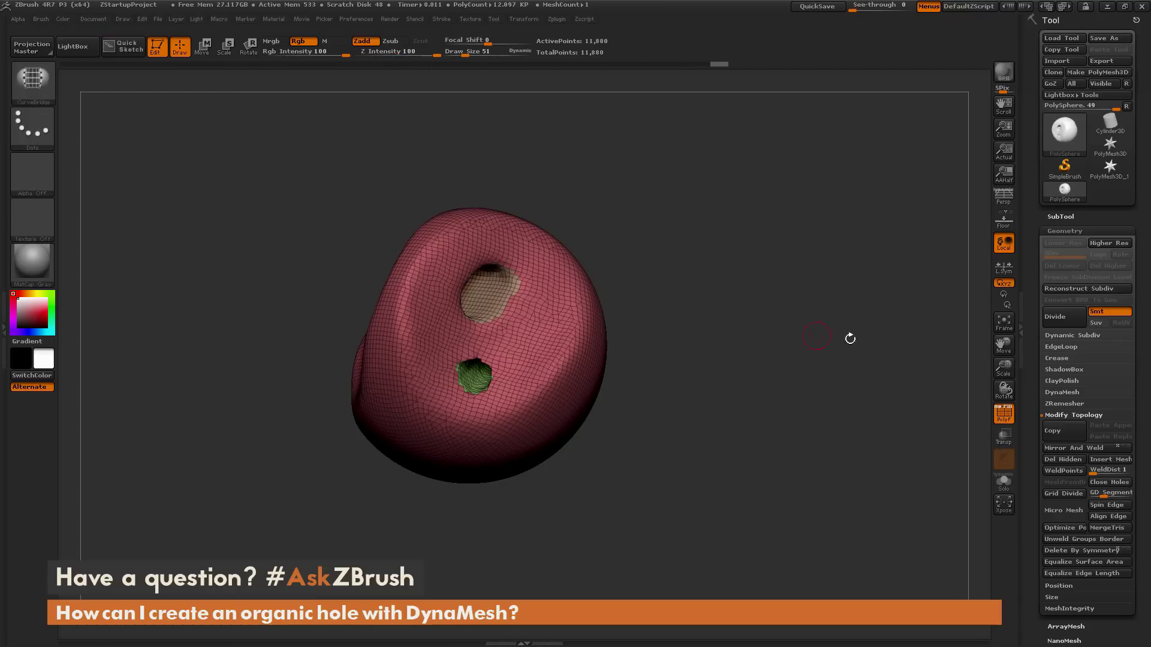
{"action": "left_click", "coordinate": [1004, 415]}
Smooth the rims of the second through-hole with the Smooth brush
{"action": "left_click_drag", "start_coordinate": [881, 366], "coordinate": [850, 350]}
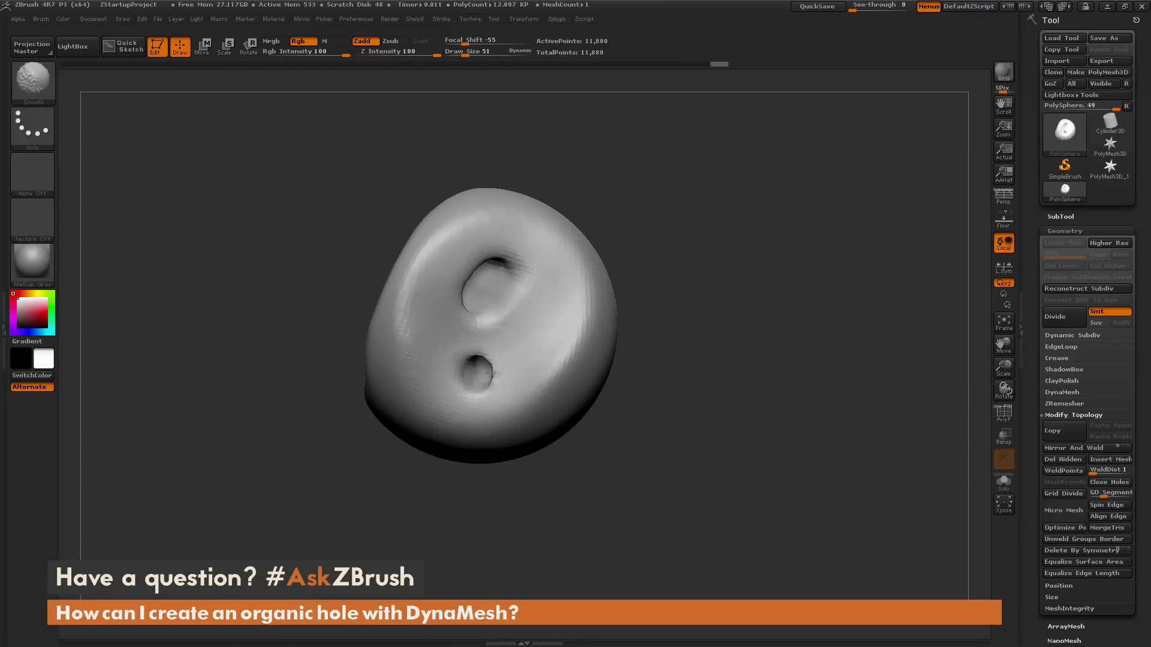
{"action": "mouse_move", "coordinate": [787, 238]}
{"action": "left_mouse_down"}
{"action": "mouse_move", "coordinate": [821, 254]}
{"action": "mouse_move", "coordinate": [842, 199]}
{"action": "mouse_move", "coordinate": [829, 201]}
{"action": "mouse_move", "coordinate": [836, 254]}
{"action": "mouse_move", "coordinate": [770, 270]}
{"action": "mouse_move", "coordinate": [848, 243]}
{"action": "mouse_move", "coordinate": [861, 191]}
{"action": "mouse_move", "coordinate": [872, 237]}
{"action": "mouse_move", "coordinate": [863, 245]}
{"action": "mouse_move", "coordinate": [818, 215]}
{"action": "mouse_move", "coordinate": [827, 223]}
{"action": "mouse_move", "coordinate": [850, 201]}
{"action": "mouse_move", "coordinate": [835, 264]}
{"action": "mouse_move", "coordinate": [843, 257]}
{"action": "mouse_move", "coordinate": [825, 255]}
{"action": "left_mouse_up"}
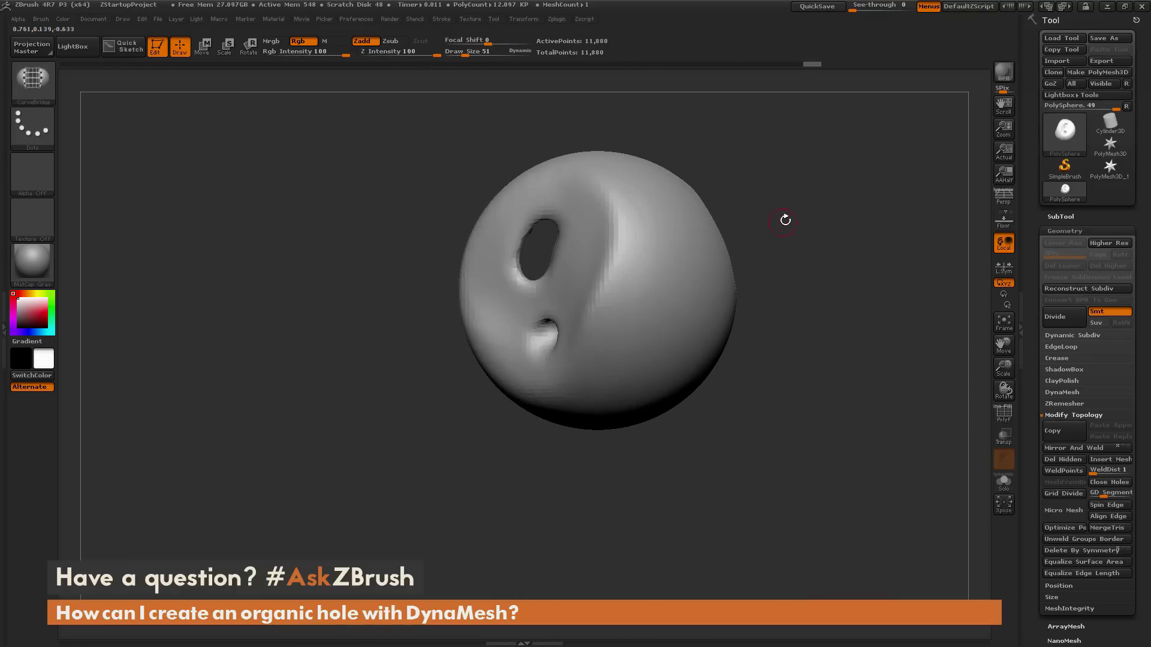
{"action": "left_click_drag", "start_coordinate": [785, 220], "coordinate": [701, 262], "text": "alt"}
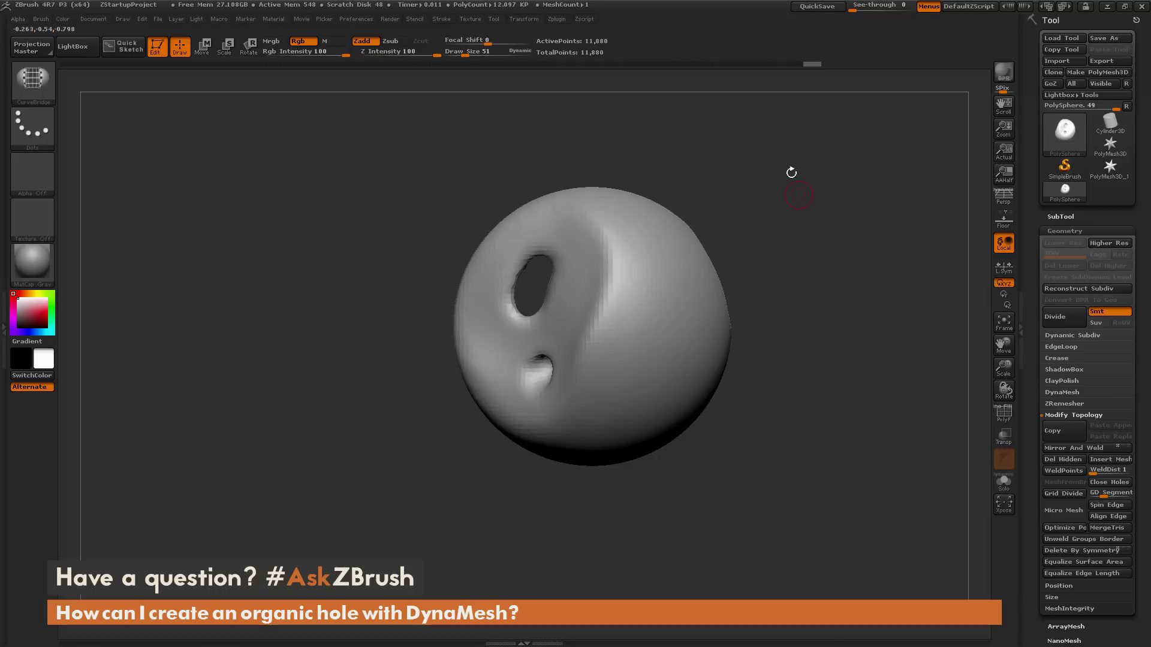
Try an additive cylinder with the InsertCylinder brush, undo it, and insert a subtractive one on the sphere's upper side
{"action": "left_click", "coordinate": [36, 84]}
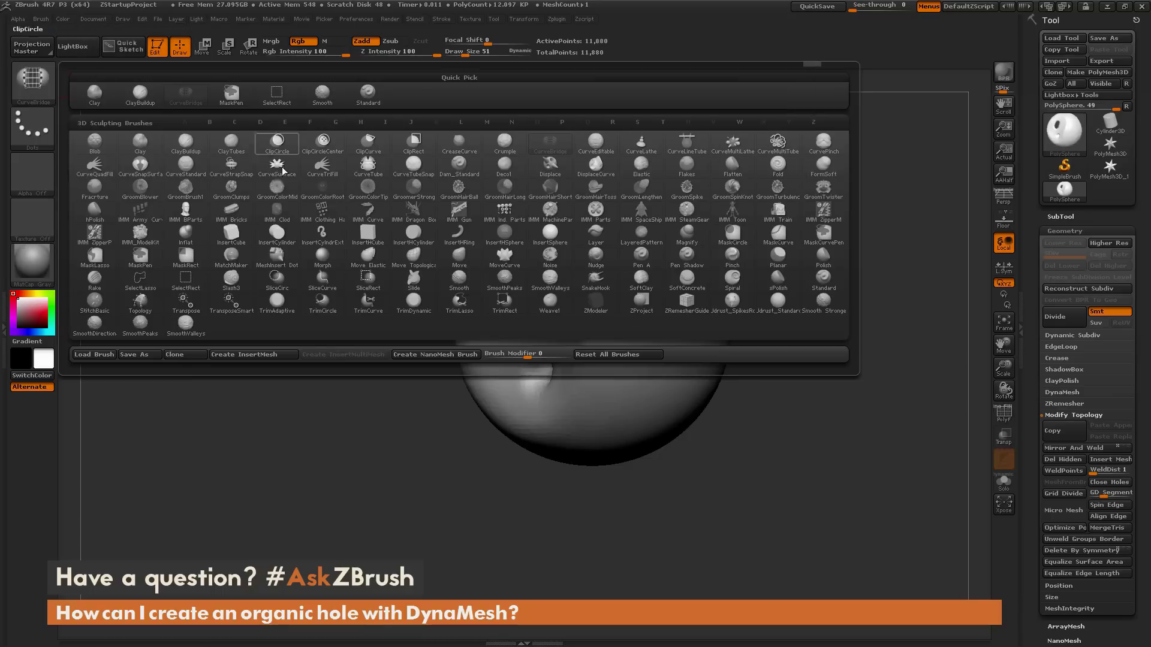
{"action": "left_click", "coordinate": [277, 238]}
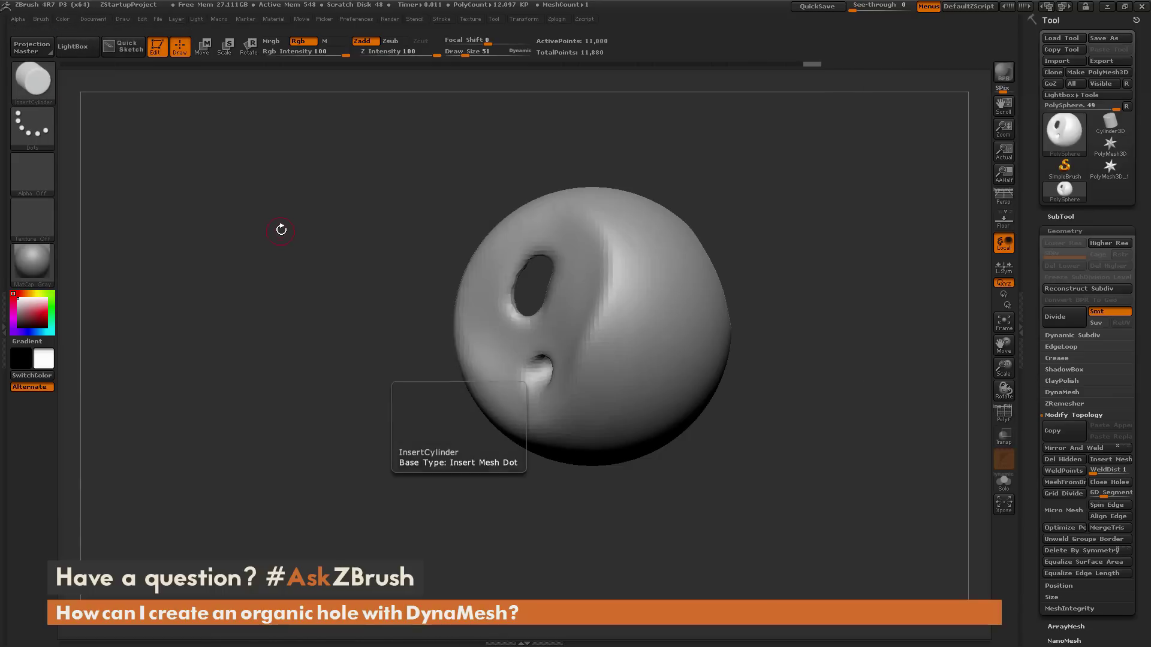
{"action": "left_click_drag", "start_coordinate": [788, 200], "coordinate": [794, 227]}
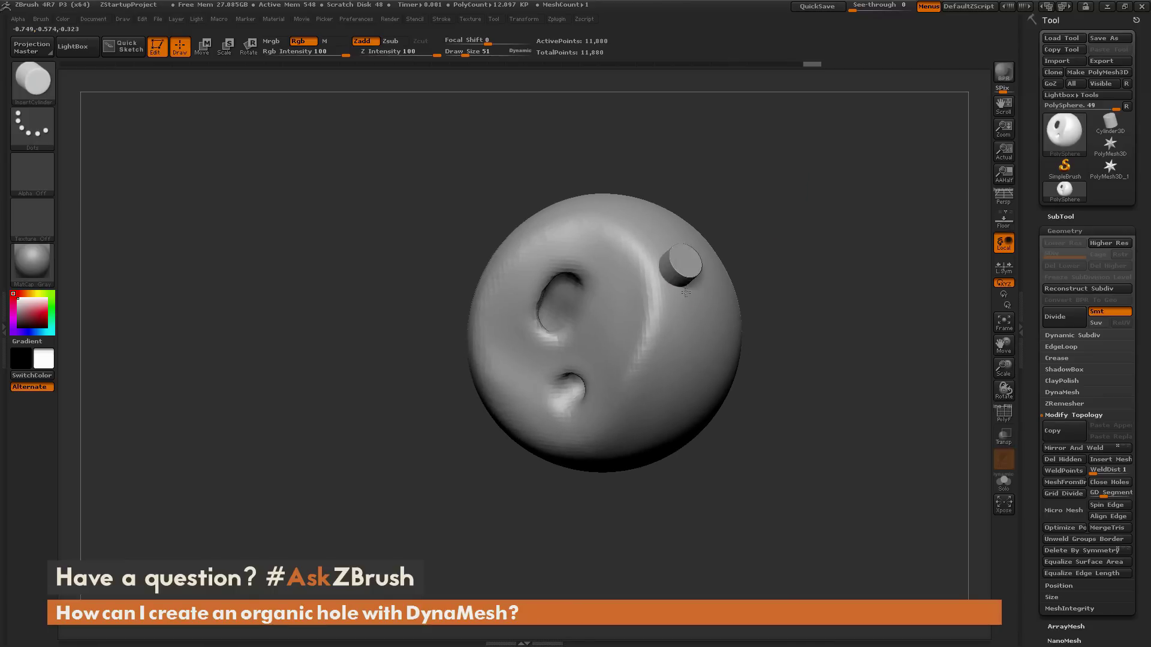
{"action": "left_click_drag", "start_coordinate": [686, 292], "coordinate": [692, 295]}
{"action": "mouse_move", "coordinate": [838, 287]}
{"action": "left_mouse_down"}
{"action": "mouse_move", "coordinate": [773, 221]}
{"action": "mouse_move", "coordinate": [818, 263]}
{"action": "mouse_move", "coordinate": [695, 274]}
{"action": "mouse_move", "coordinate": [678, 264]}
{"action": "mouse_move", "coordinate": [695, 294]}
{"action": "mouse_move", "coordinate": [685, 274]}
{"action": "left_mouse_up"}
{"action": "key", "text": "ctrl+z"}
{"action": "mouse_move", "coordinate": [837, 220]}
{"action": "left_mouse_down"}
{"action": "mouse_move", "coordinate": [853, 216]}
{"action": "mouse_move", "coordinate": [833, 133]}
{"action": "mouse_move", "coordinate": [816, 280]}
{"action": "mouse_move", "coordinate": [843, 215]}
{"action": "mouse_move", "coordinate": [830, 218]}
{"action": "left_mouse_up"}
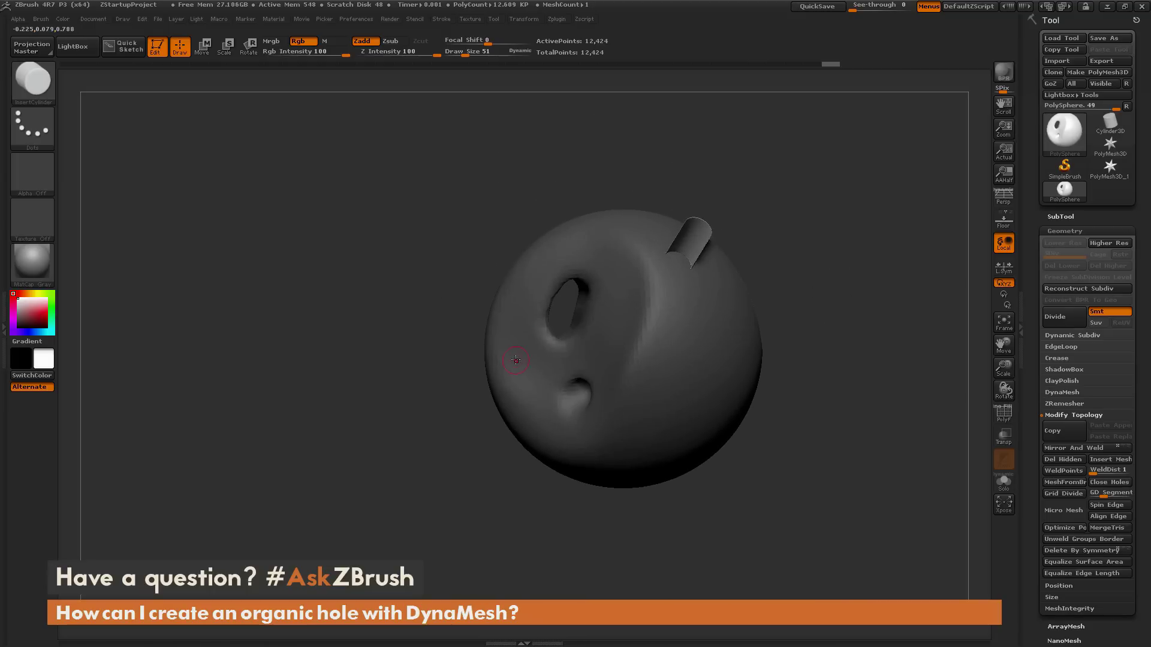
Insert three more subtractive cylinders around the two holes: beside the side hollow, on the sphere's flank and near its lower edge
{"action": "left_click_drag", "start_coordinate": [516, 357], "coordinate": [516, 374], "text": "alt"}
{"action": "left_click_drag", "start_coordinate": [712, 334], "coordinate": [719, 366], "text": "alt"}
{"action": "left_click_drag", "start_coordinate": [656, 431], "coordinate": [665, 462], "text": "alt"}
{"action": "mouse_move", "coordinate": [837, 277]}
{"action": "left_mouse_down"}
{"action": "mouse_move", "coordinate": [861, 270]}
{"action": "mouse_move", "coordinate": [835, 291]}
{"action": "left_mouse_up"}
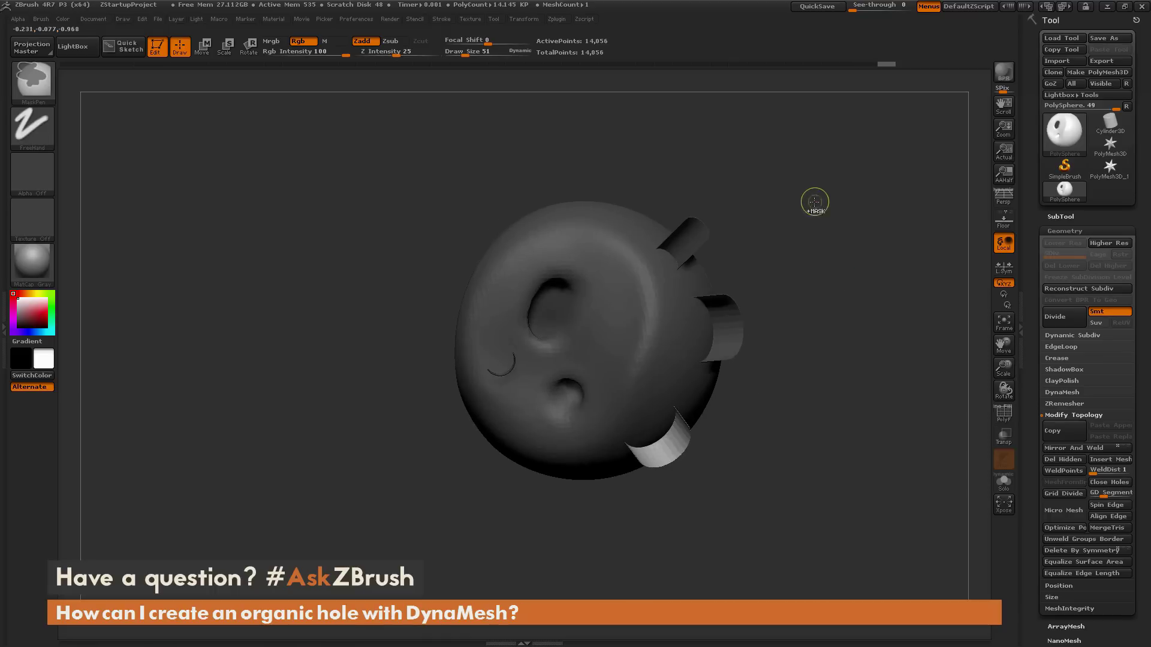
Clear the mask, remesh with DynaMesh to subtract the four cylinders, and smooth the edges of the cut holes
{"action": "left_click_drag", "start_coordinate": [817, 202], "coordinate": [829, 281], "text": "ctrl"}
{"action": "left_click_drag", "start_coordinate": [814, 214], "coordinate": [883, 394], "text": "ctrl"}
{"action": "mouse_move", "coordinate": [854, 346]}
{"action": "left_mouse_down"}
{"action": "mouse_move", "coordinate": [857, 422]}
{"action": "mouse_move", "coordinate": [876, 367]}
{"action": "mouse_move", "coordinate": [778, 311]}
{"action": "left_mouse_up"}
{"action": "left_click_drag", "start_coordinate": [687, 299], "coordinate": [671, 307], "text": "shift"}
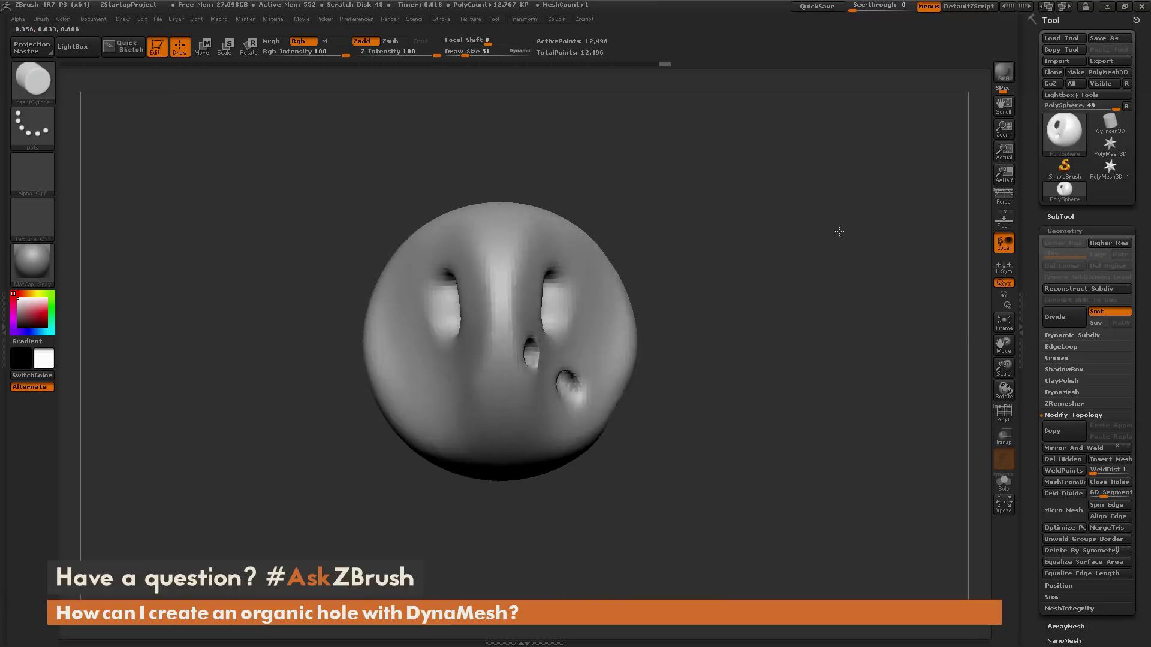
Insert three subtractive cylinders around the large through-hole on the opposite side of the model
{"action": "mouse_move", "coordinate": [838, 236]}
{"action": "left_mouse_down"}
{"action": "mouse_move", "coordinate": [840, 249]}
{"action": "mouse_move", "coordinate": [830, 250]}
{"action": "mouse_move", "coordinate": [848, 239]}
{"action": "mouse_move", "coordinate": [617, 326]}
{"action": "left_mouse_up"}
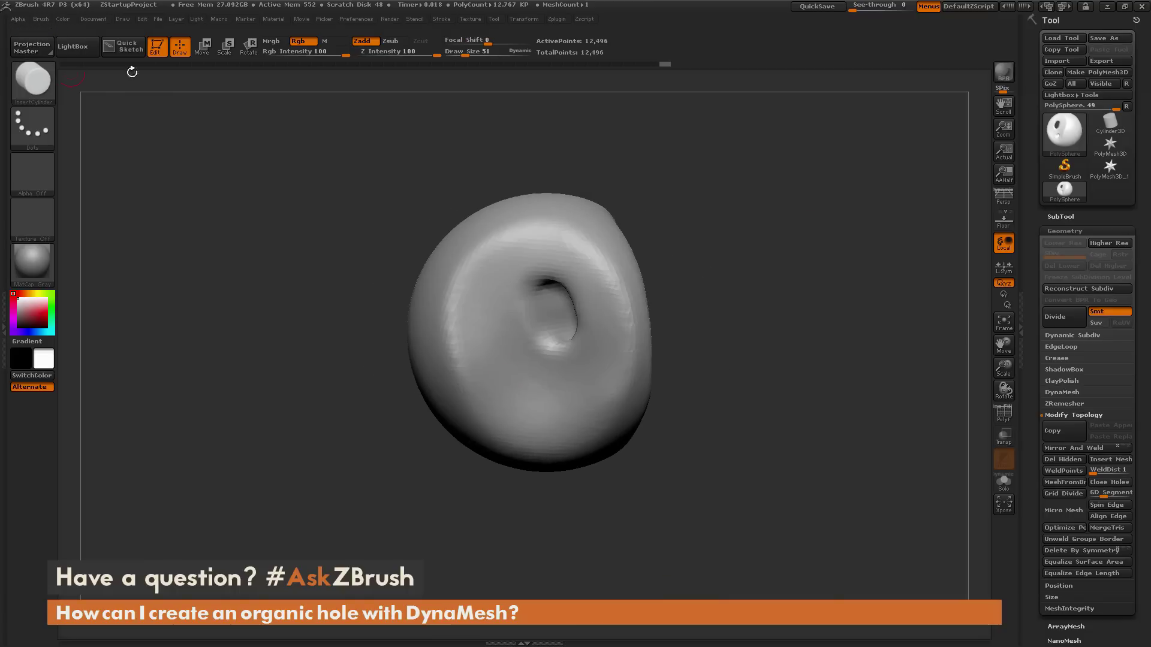
{"action": "left_click_drag", "start_coordinate": [760, 187], "coordinate": [750, 194]}
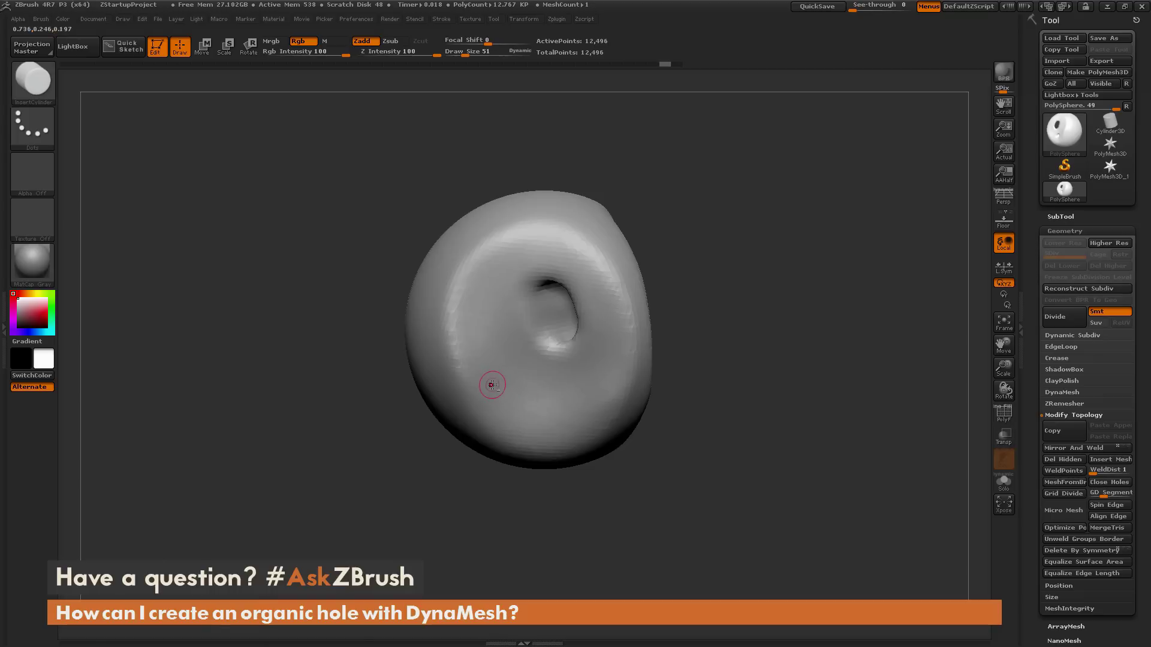
{"action": "mouse_move", "coordinate": [492, 384]}
{"action": "left_mouse_down"}
{"action": "mouse_move", "coordinate": [507, 414]}
{"action": "mouse_move", "coordinate": [502, 404]}
{"action": "left_mouse_up"}
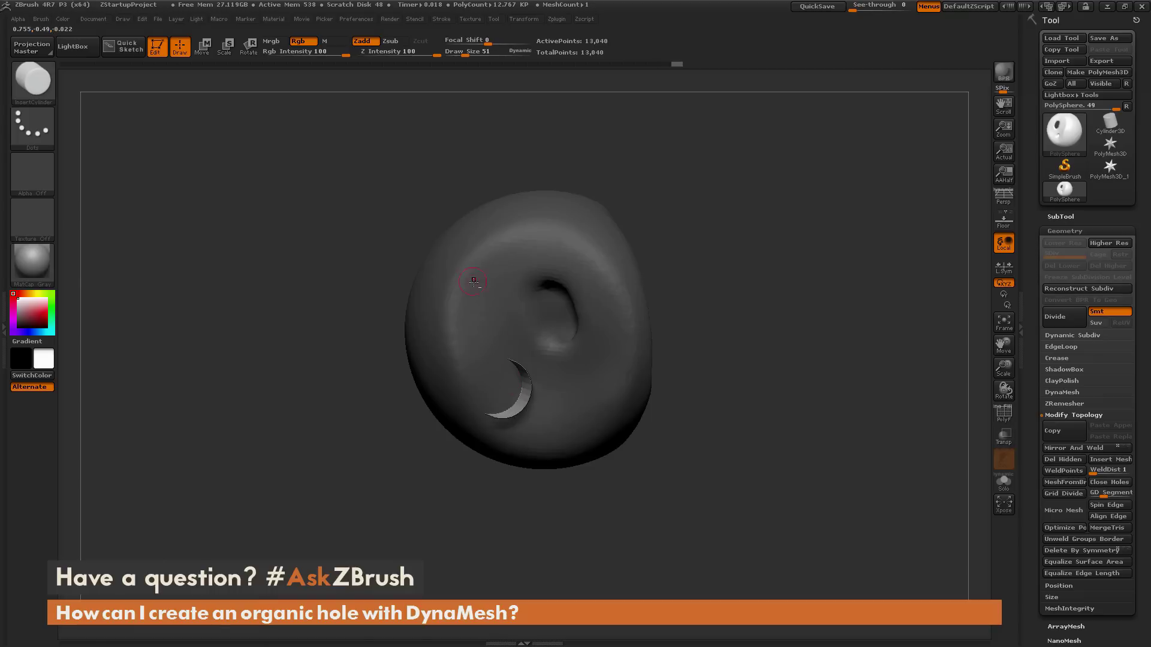
{"action": "left_click_drag", "start_coordinate": [475, 283], "coordinate": [478, 305], "text": "alt"}
{"action": "left_click_drag", "start_coordinate": [532, 216], "coordinate": [535, 232], "text": "alt"}
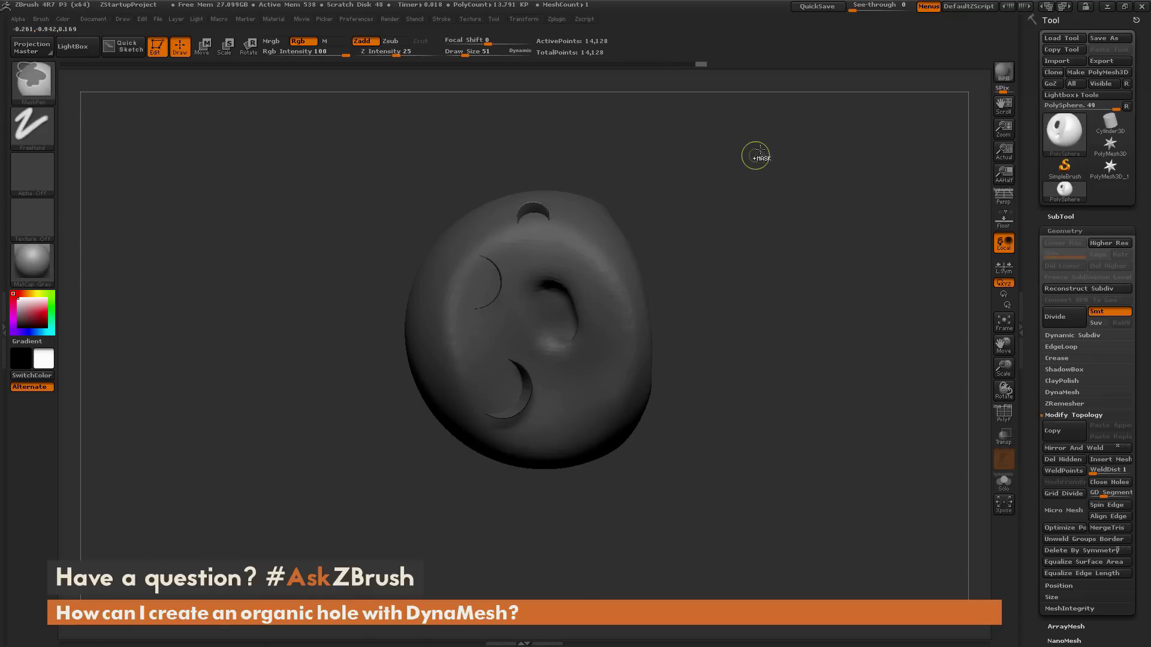
Clear the mask, remesh with DynaMesh to cut out the three cylinders around the large hole, and smooth the cut edges
{"action": "left_click_drag", "start_coordinate": [757, 154], "coordinate": [760, 233], "text": "ctrl"}
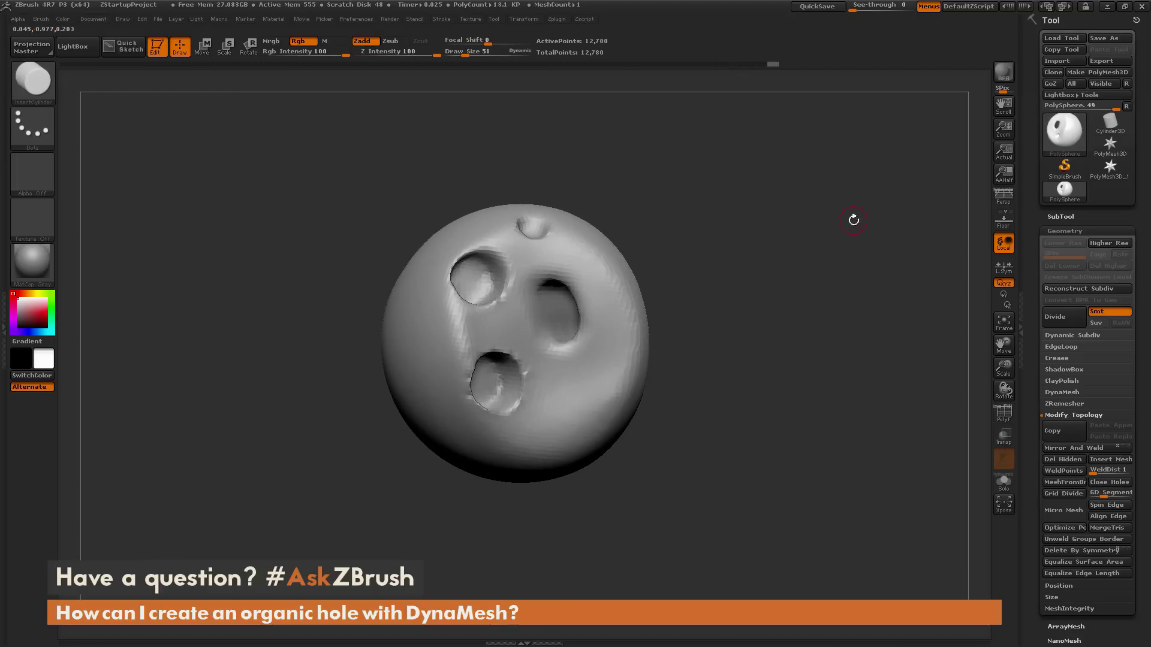
{"action": "mouse_move", "coordinate": [850, 218]}
{"action": "left_mouse_down"}
{"action": "mouse_move", "coordinate": [827, 206]}
{"action": "mouse_move", "coordinate": [775, 226]}
{"action": "left_mouse_up"}
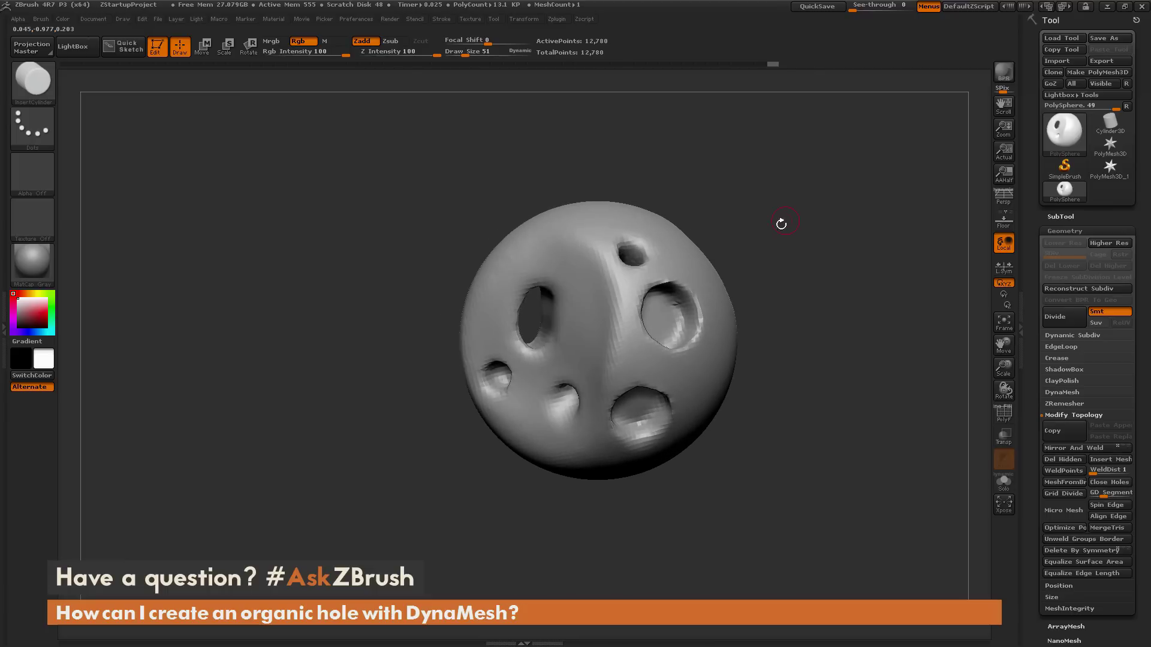
{"action": "key", "text": "shift"}
{"action": "mouse_move", "coordinate": [819, 264]}
{"action": "left_mouse_down", "text": "alt"}
{"action": "mouse_move", "coordinate": [801, 228]}
{"action": "mouse_move", "coordinate": [825, 226]}
{"action": "mouse_move", "coordinate": [861, 282]}
{"action": "left_mouse_up", "text": "alt"}
{"action": "mouse_move", "coordinate": [861, 281]}
{"action": "left_mouse_down"}
{"action": "mouse_move", "coordinate": [835, 272]}
{"action": "mouse_move", "coordinate": [839, 252]}
{"action": "left_mouse_up"}
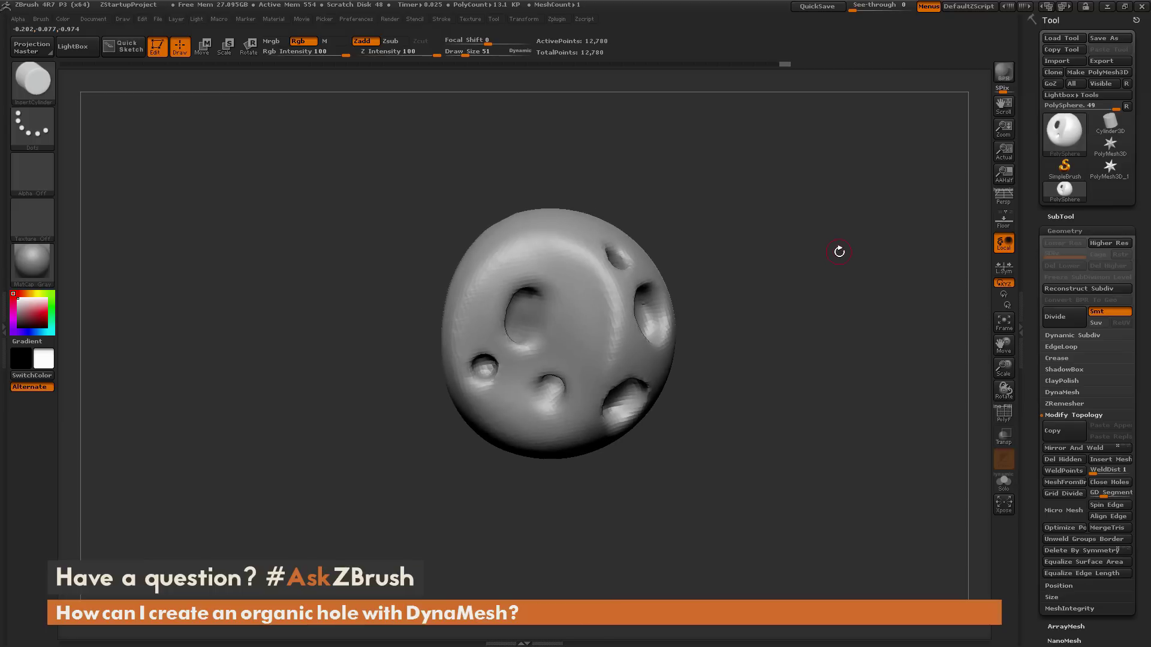